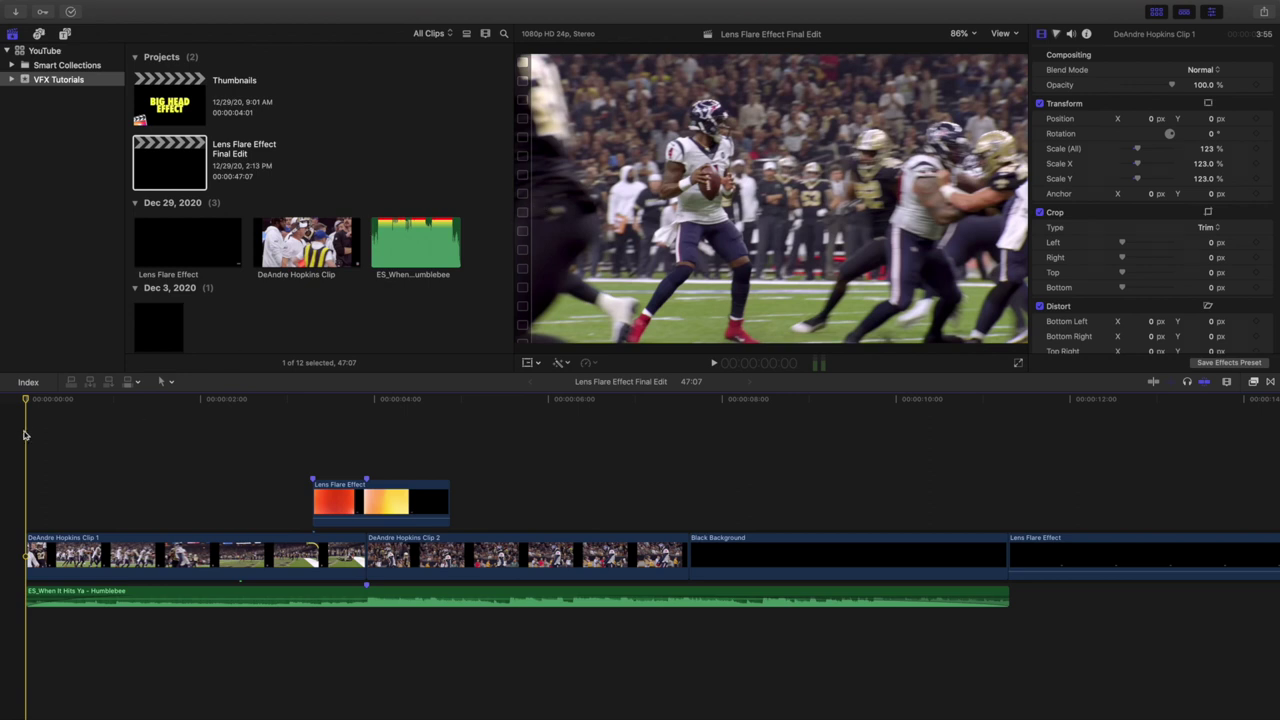
Play the finished edit from the start twice to review it
key(space)
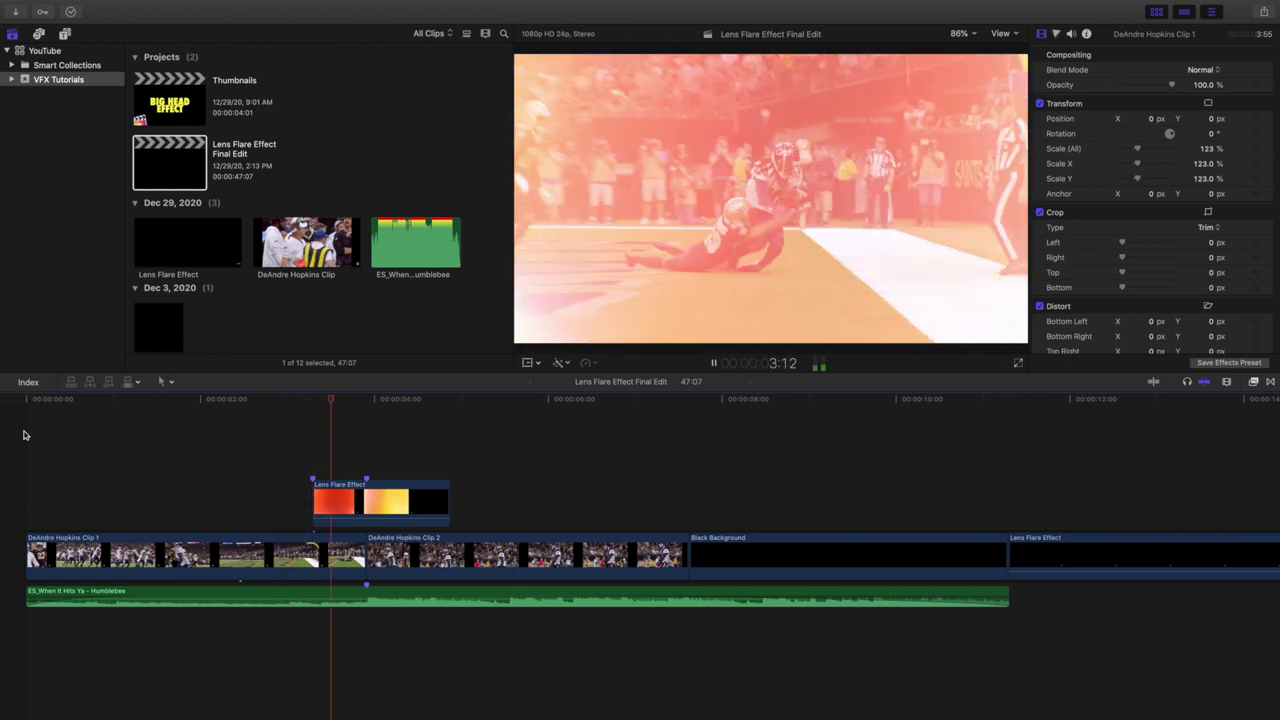
key(space)
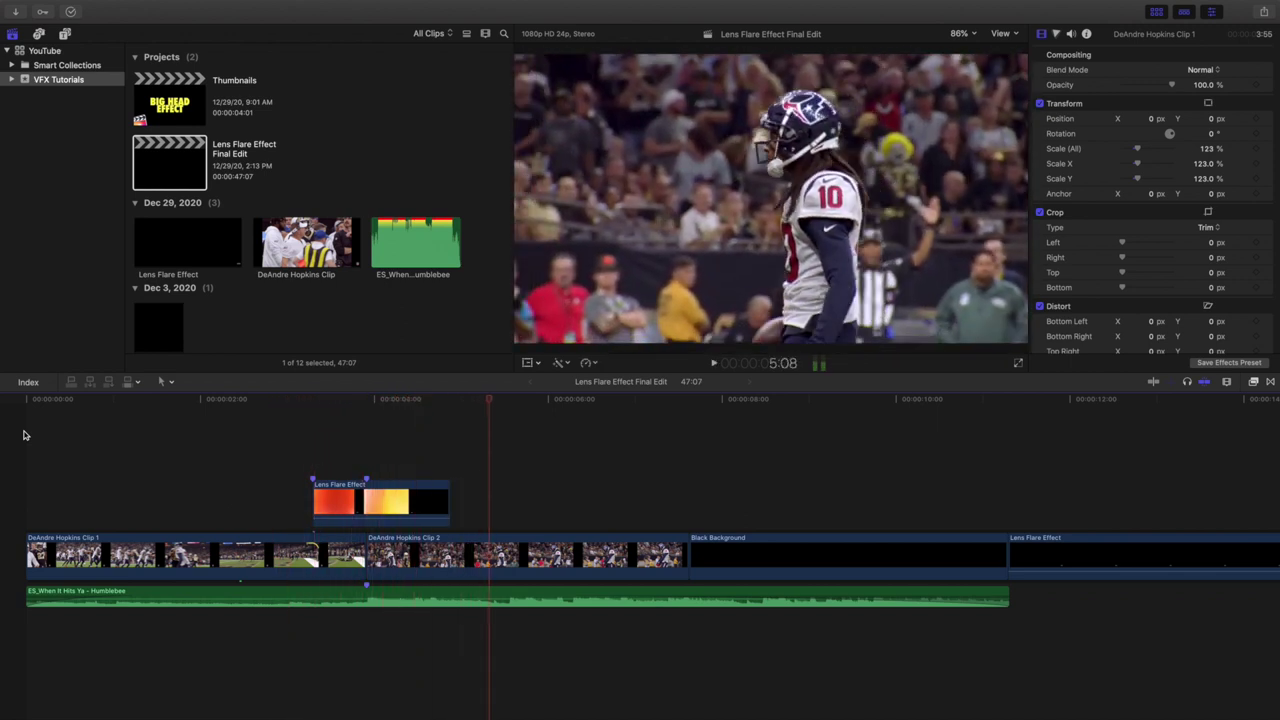
key(Home)
key(space)
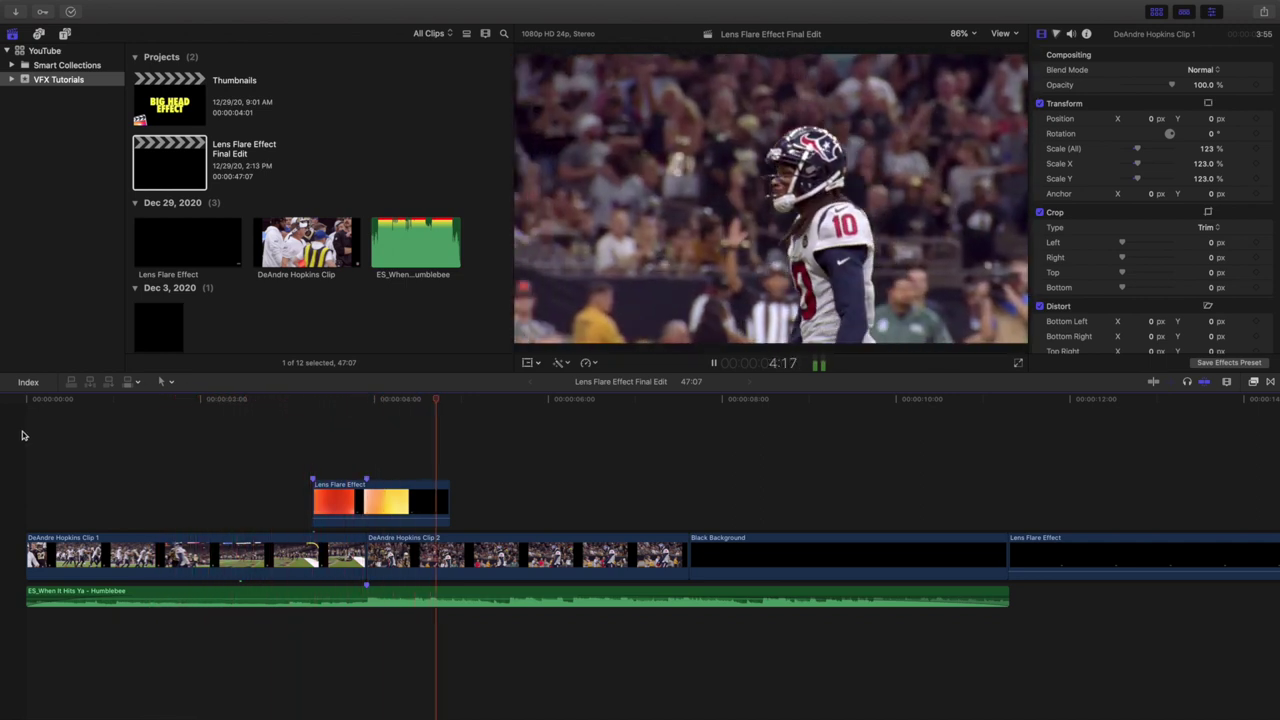
key(space)
key(Home)
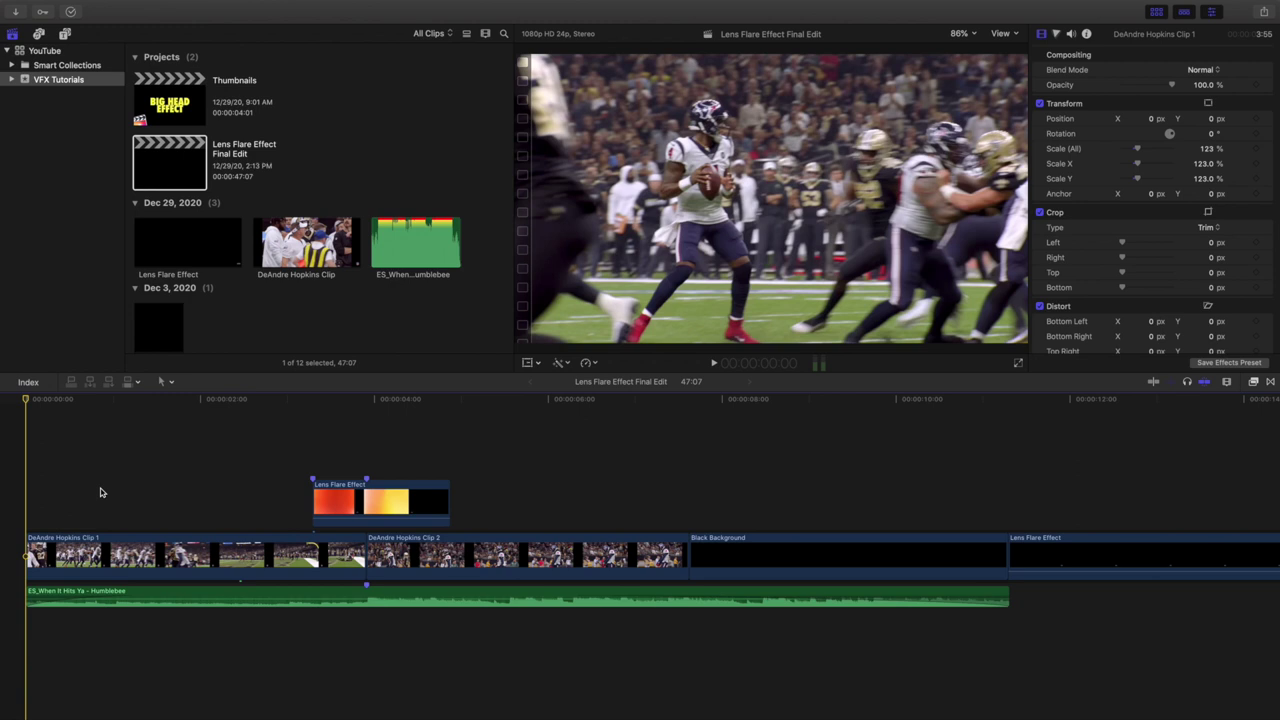
Select both DeAndre Hopkins clips, then the Humblebee music track to show its -3.5 dB settings
click(86, 538)
click(395, 551)
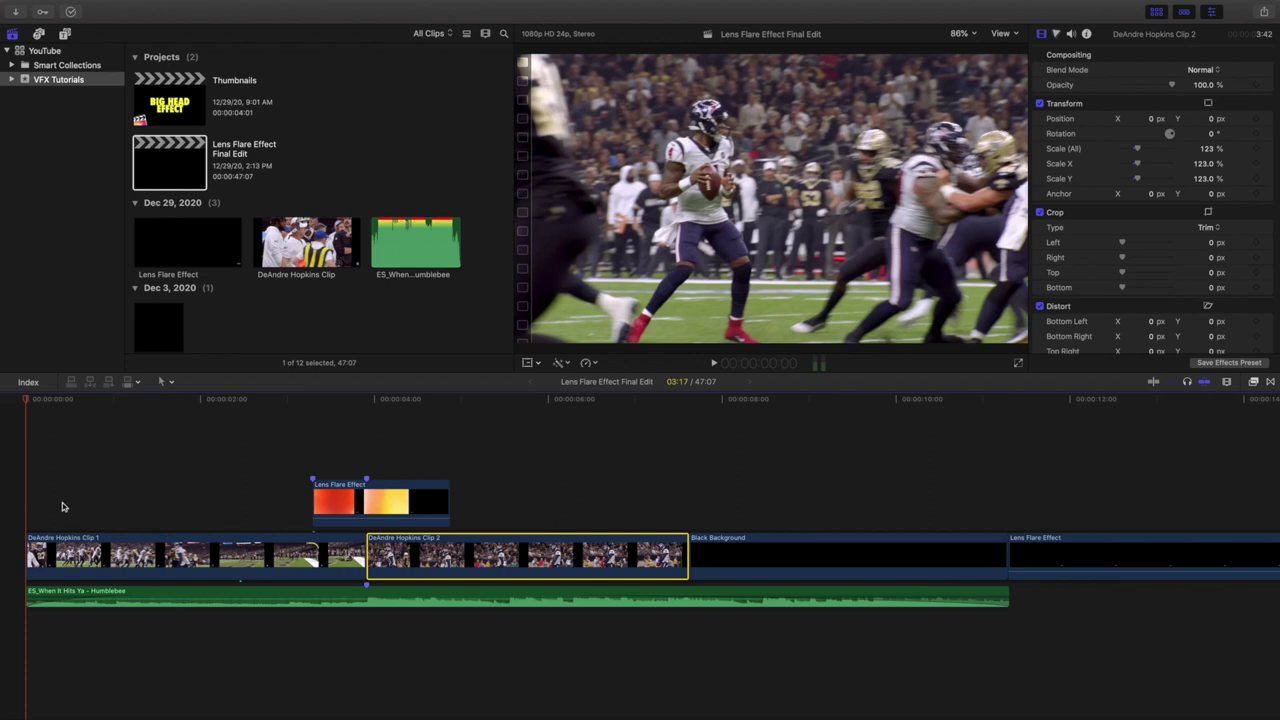
click(25, 499)
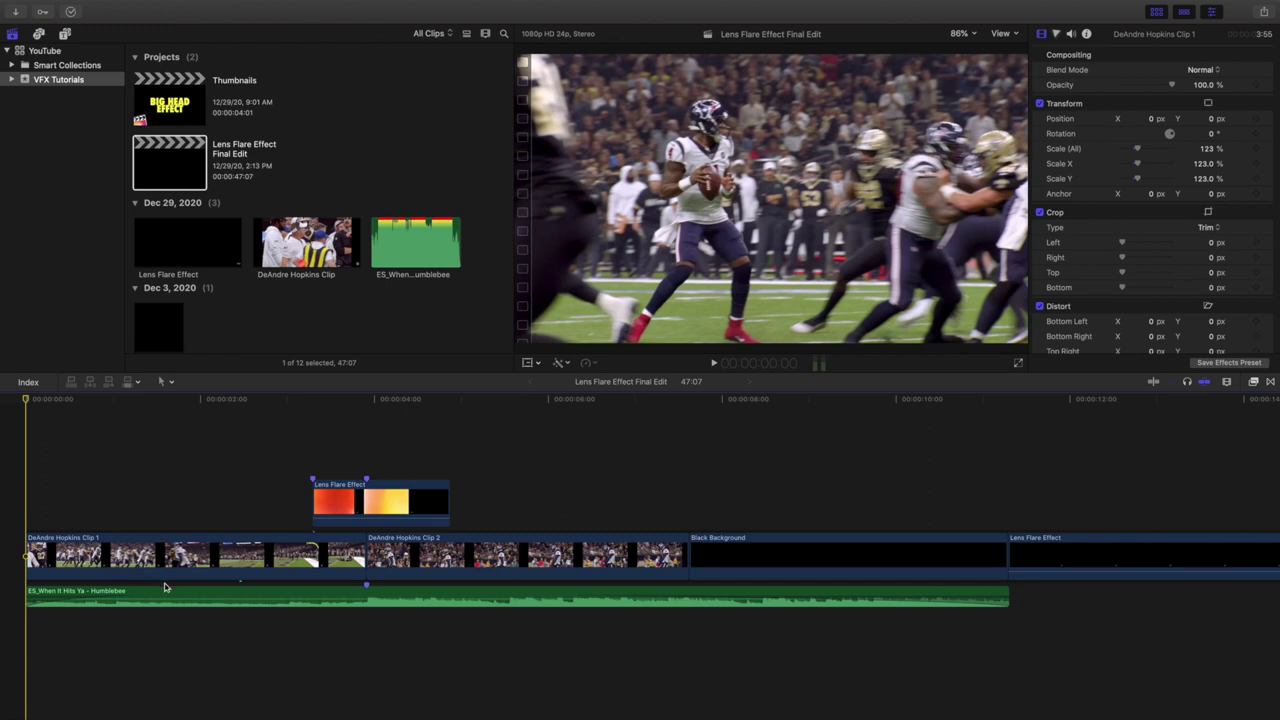
click(228, 596)
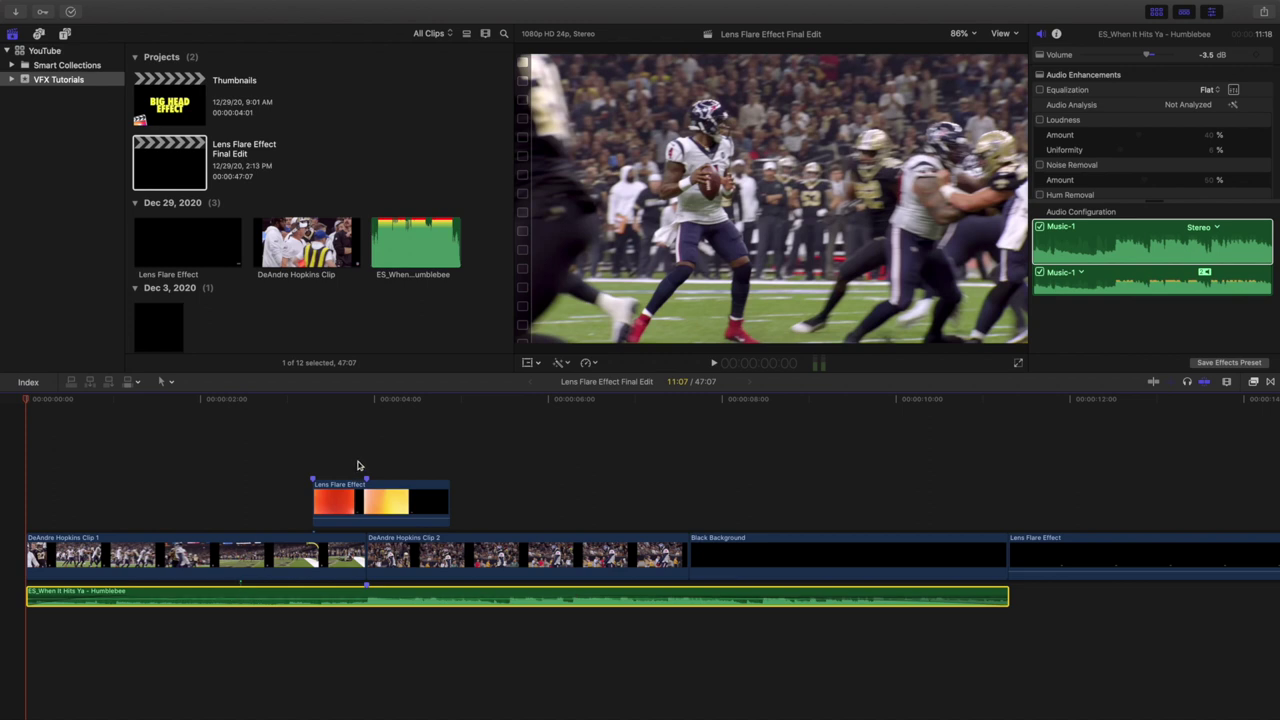
Park the playhead at the cut and select the Lens Flare Effect clip, showing Screen, 100% opacity, 123% scale
click(364, 461)
click(364, 461)
click(362, 497)
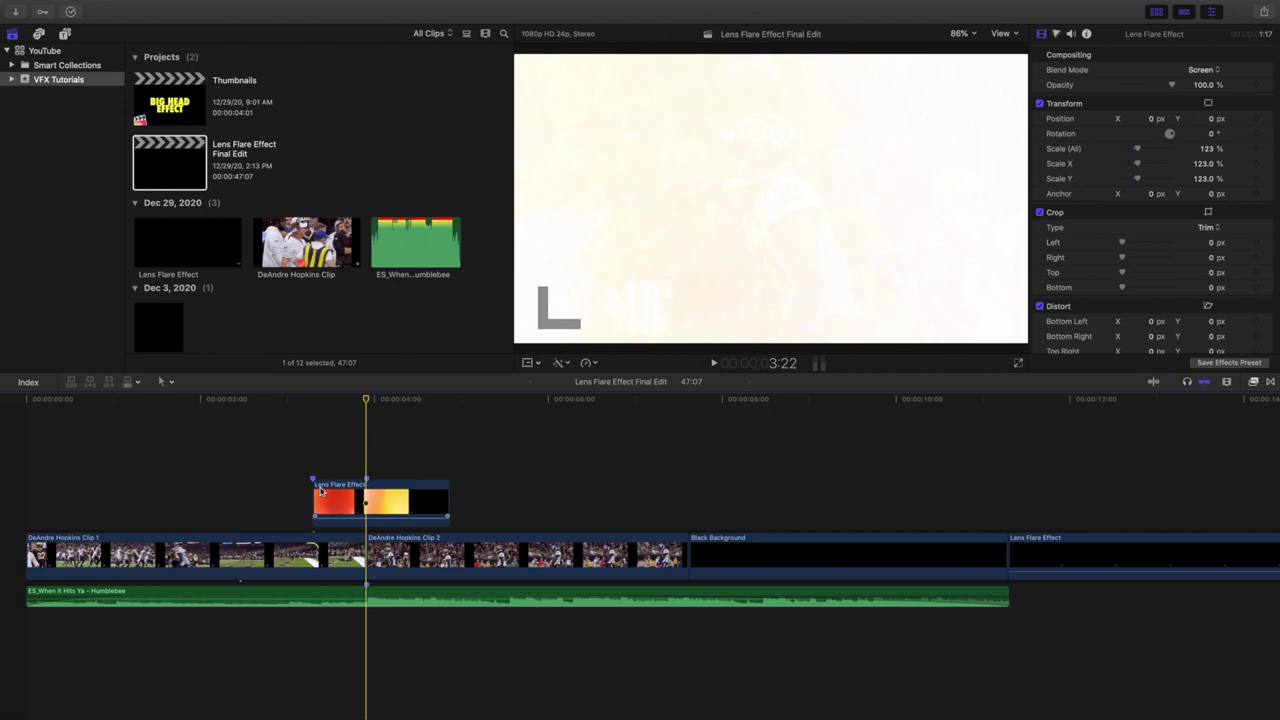
Fit the whole project and play the lens flare recording, stopping on the yellow flare
key(super+minus)
key(super+minus)
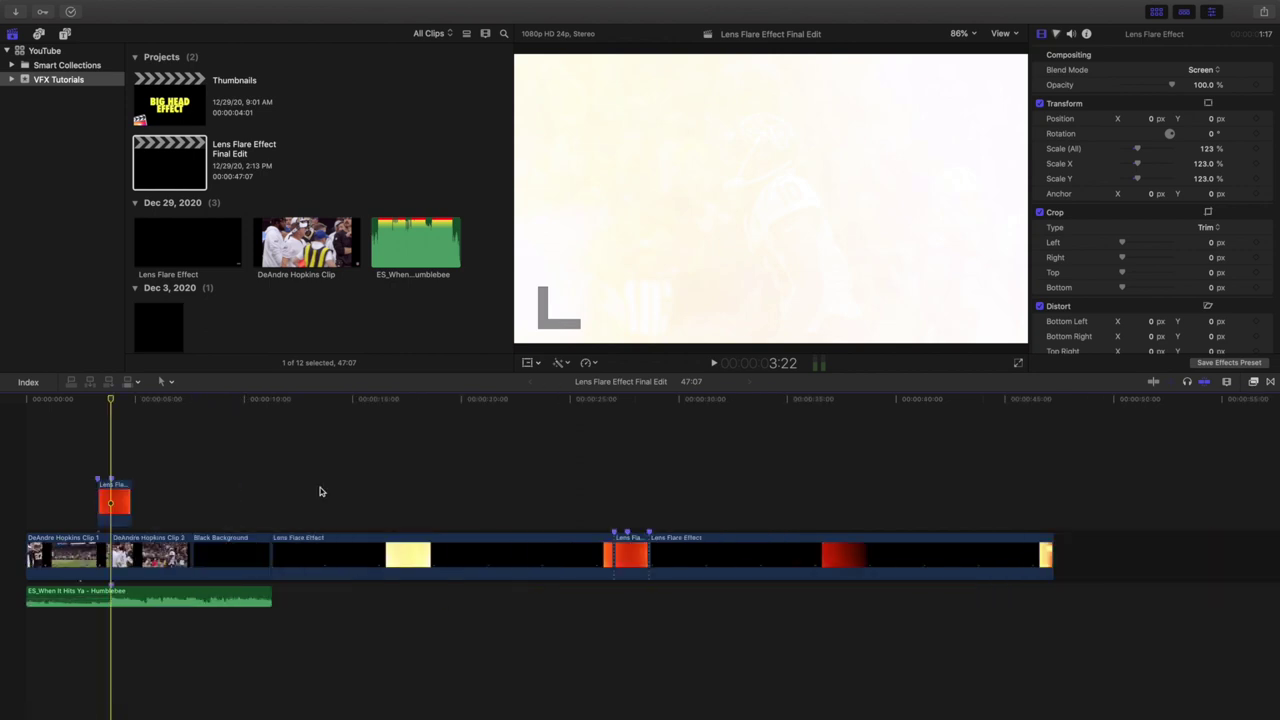
click(271, 512)
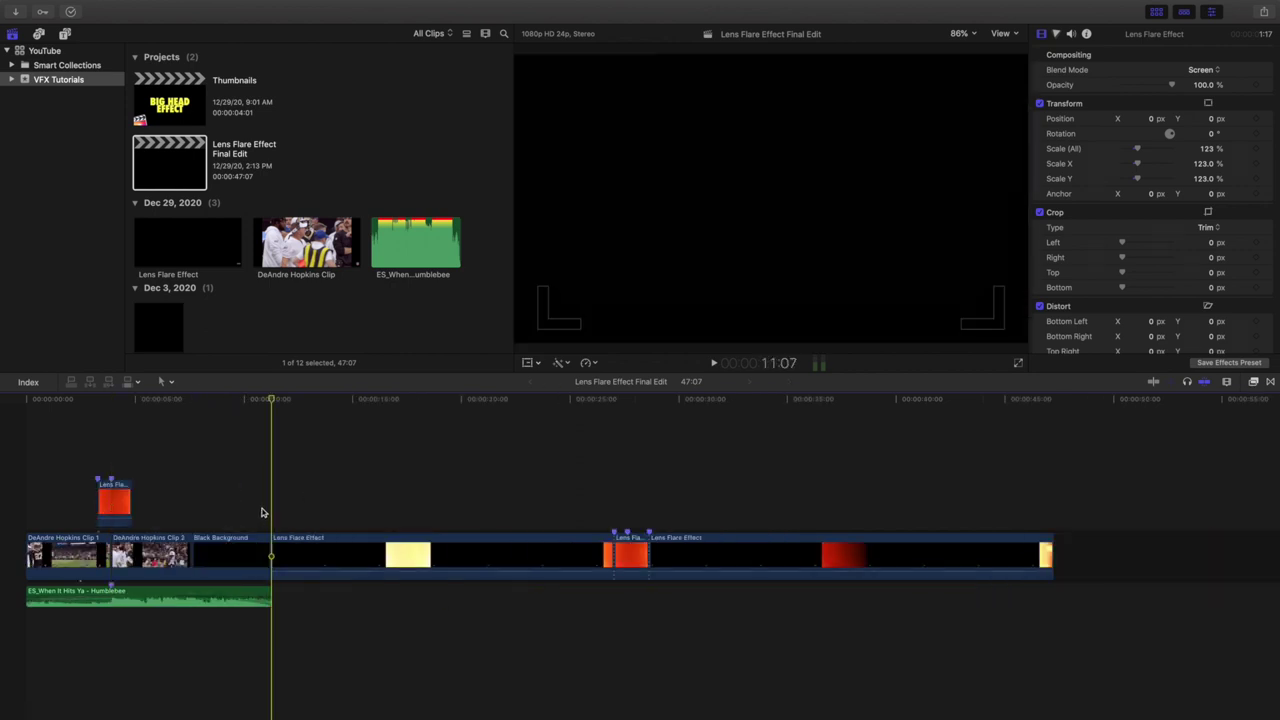
key(space)
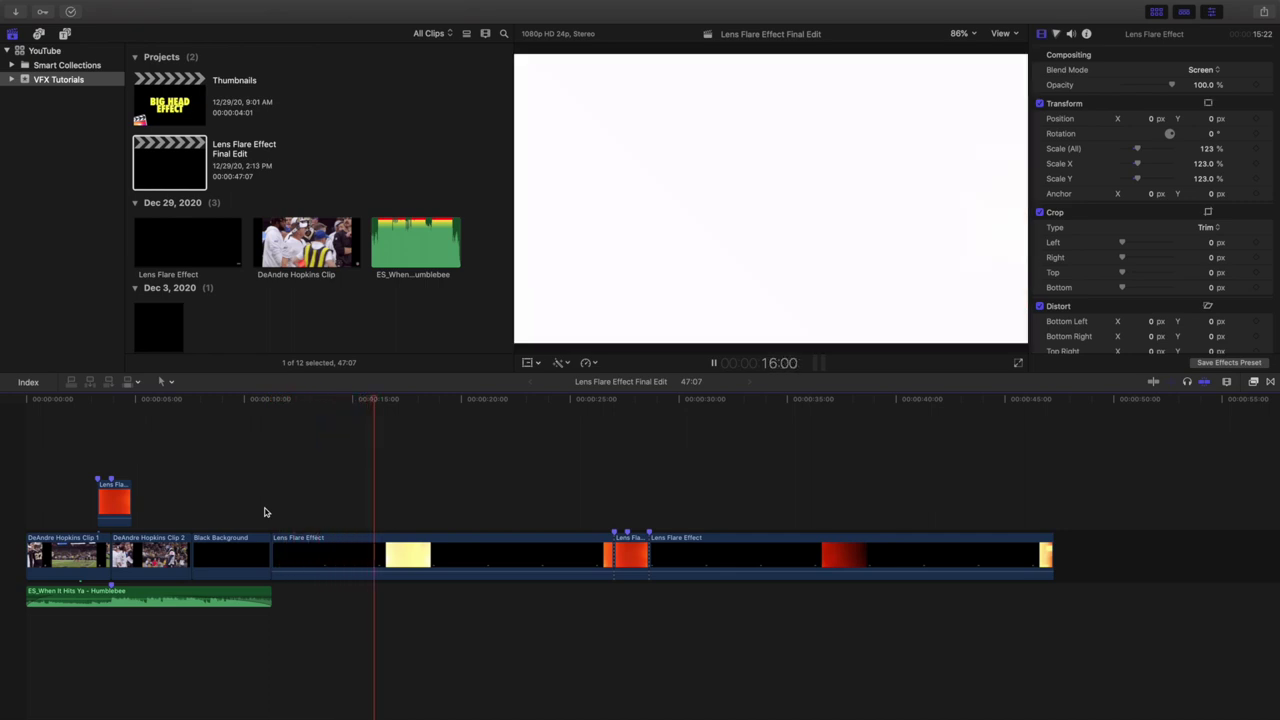
key(space)
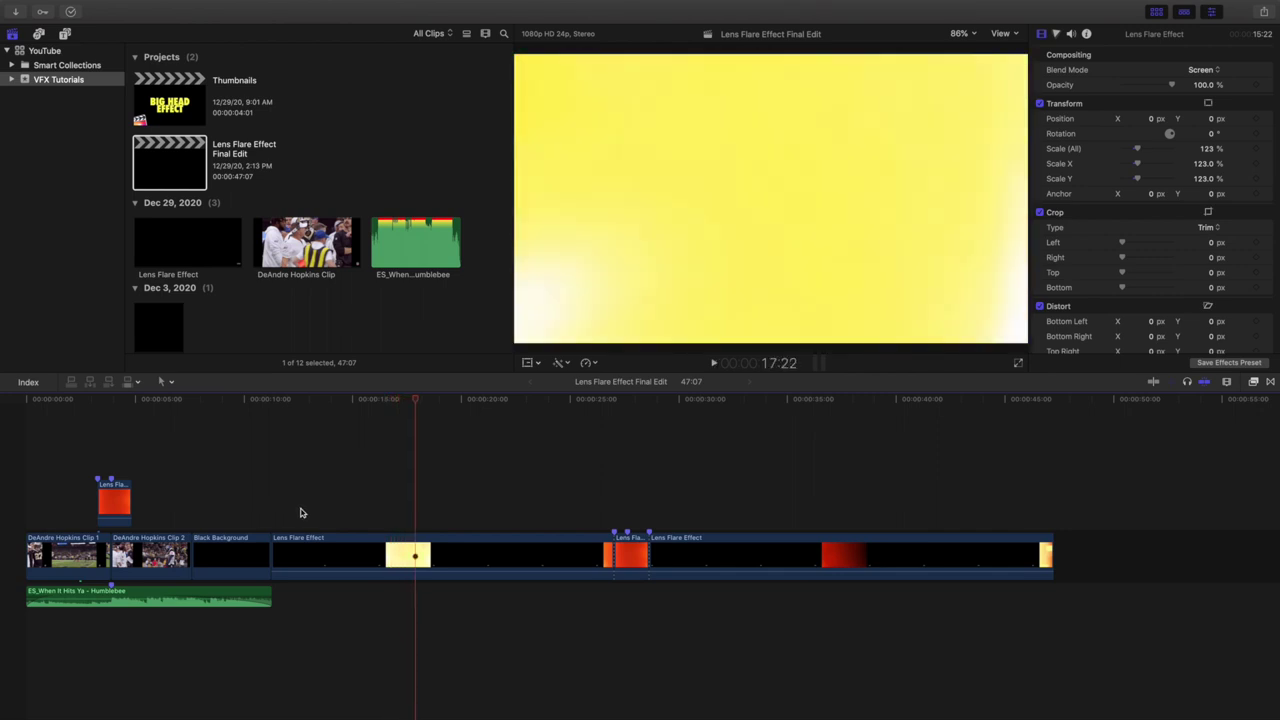
Preview the Lens Flare Effect source clip, then select the short red flare clip near 24:08
click(178, 244)
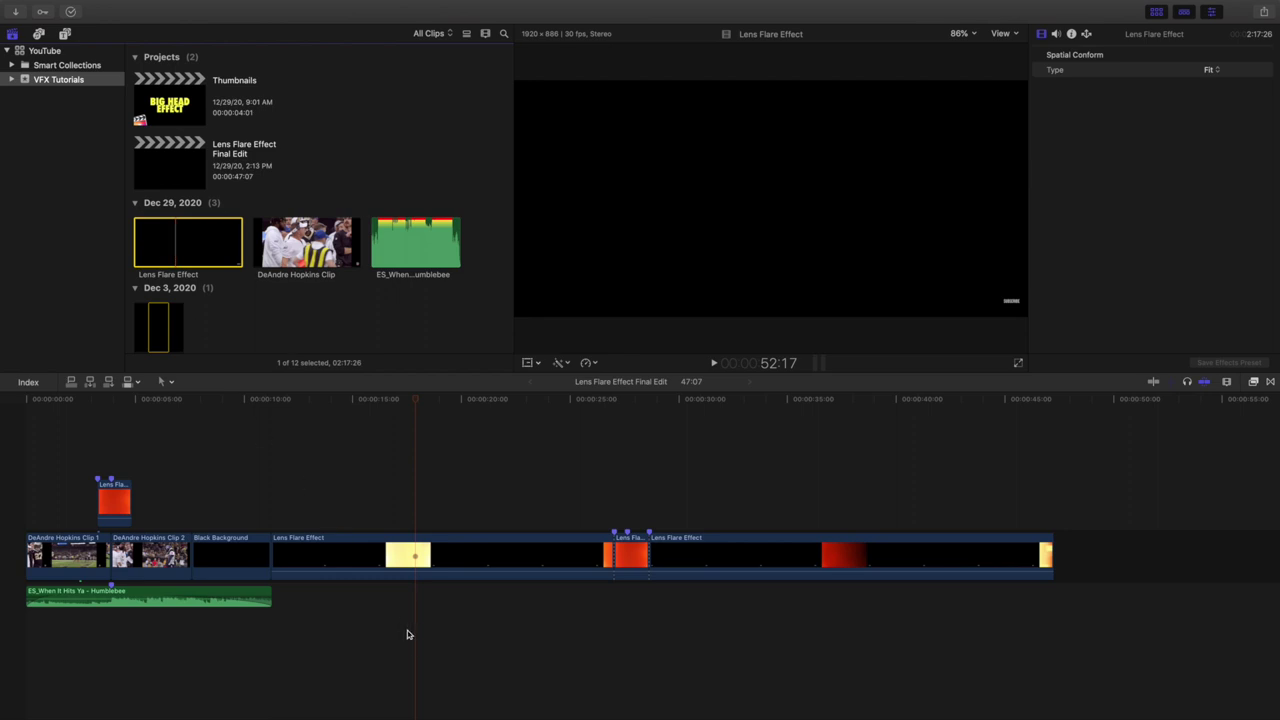
click(555, 506)
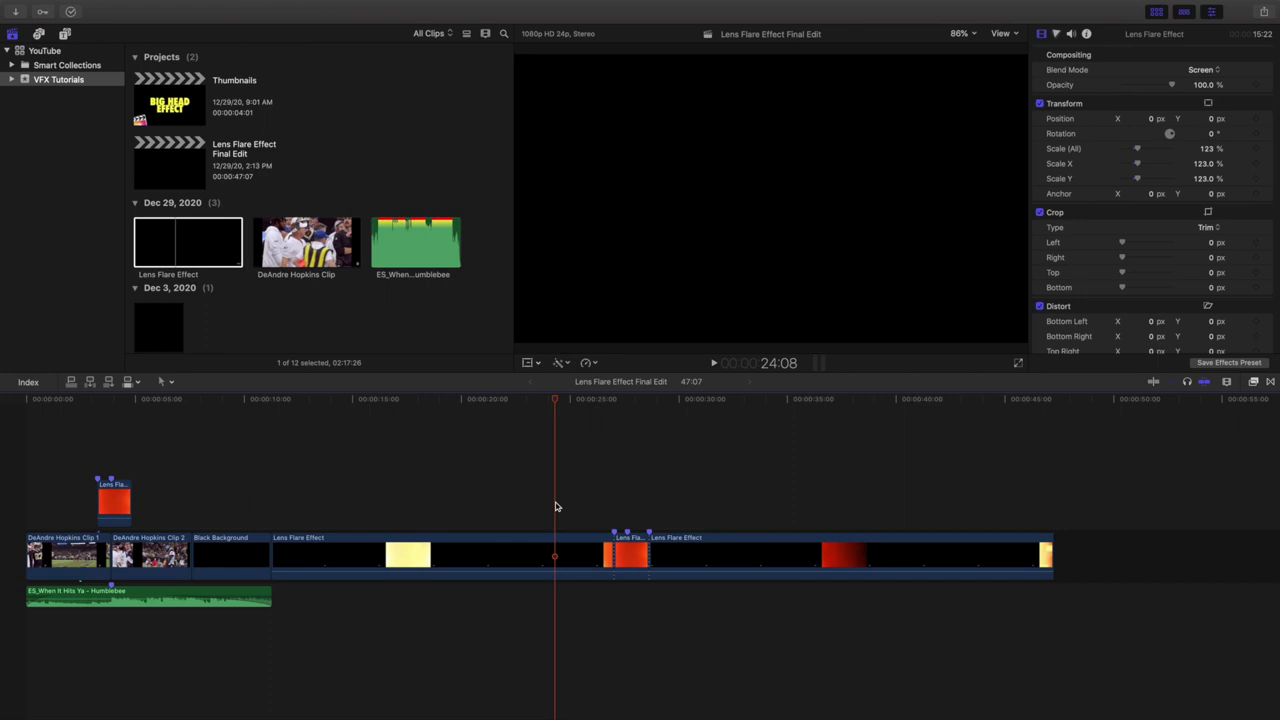
click(630, 548)
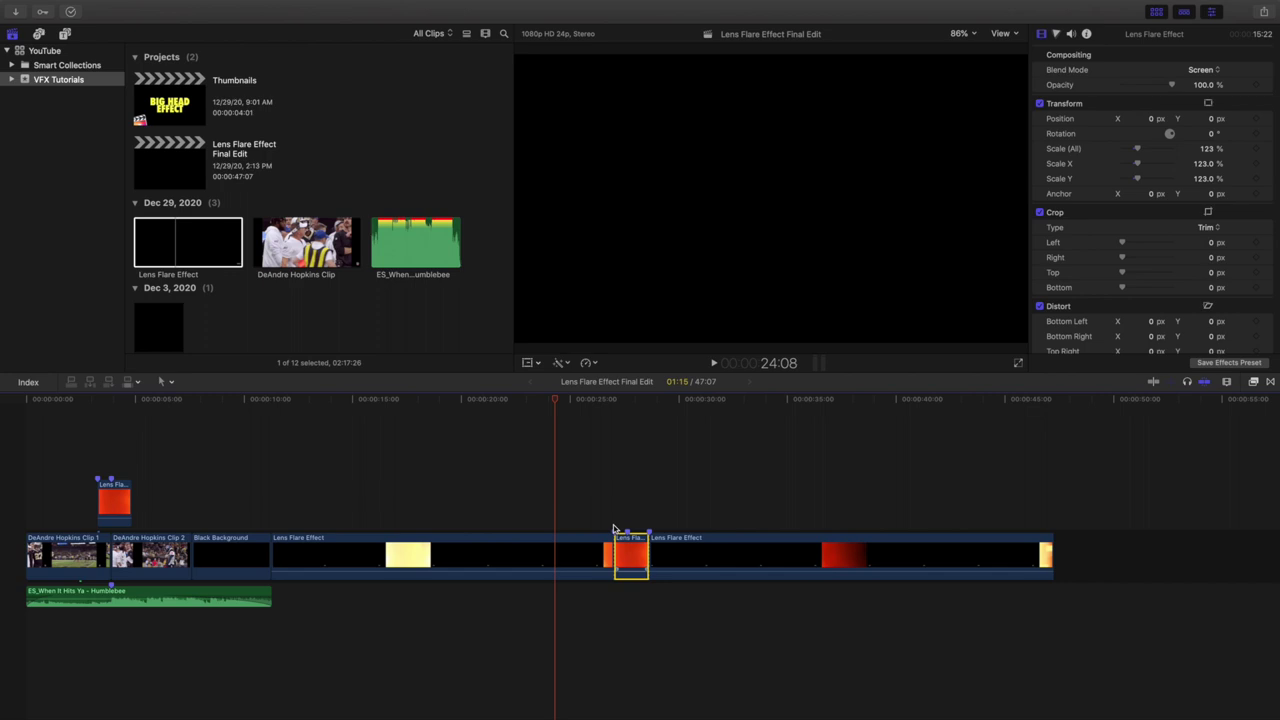
click(614, 518)
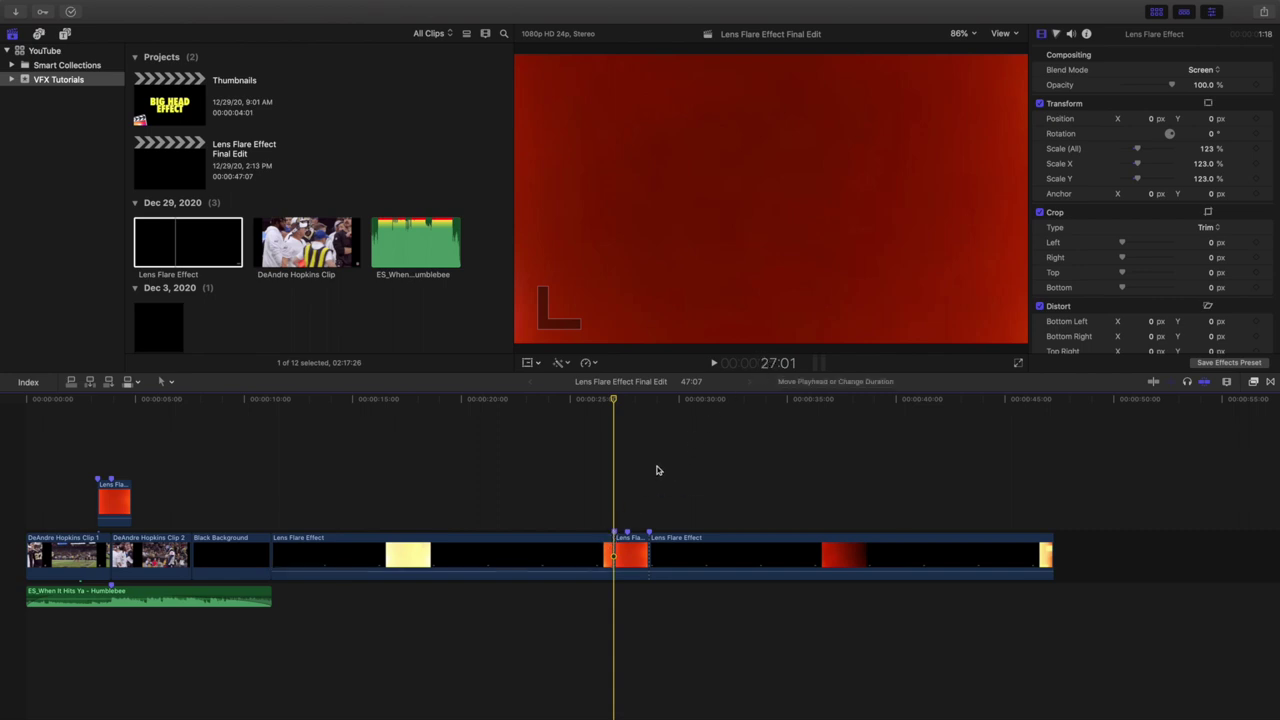
click(650, 515)
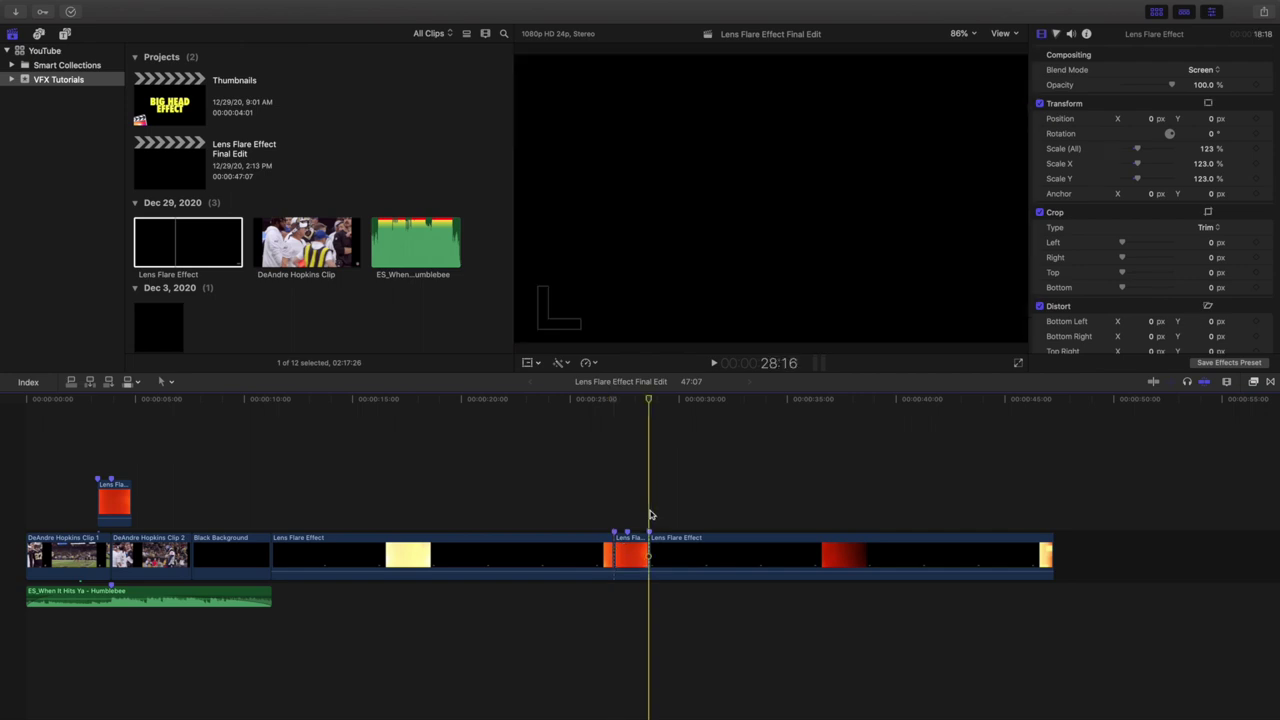
click(628, 557)
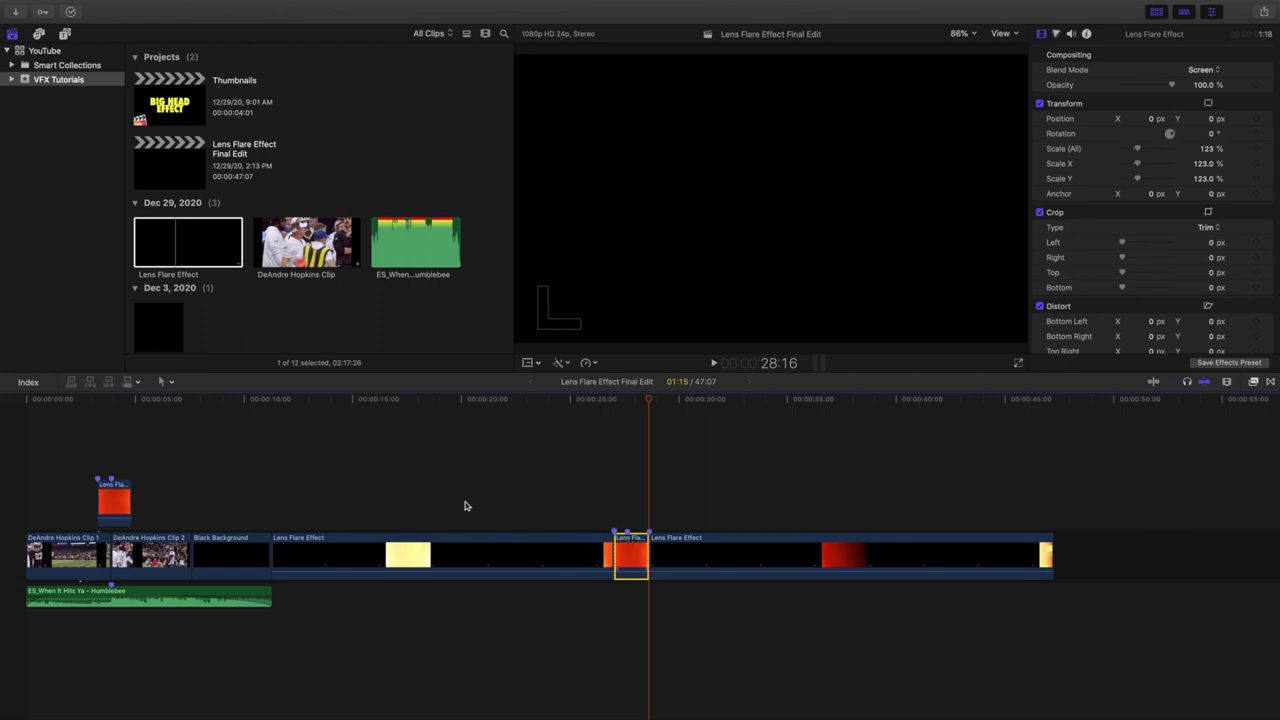
click(613, 518)
click(625, 553)
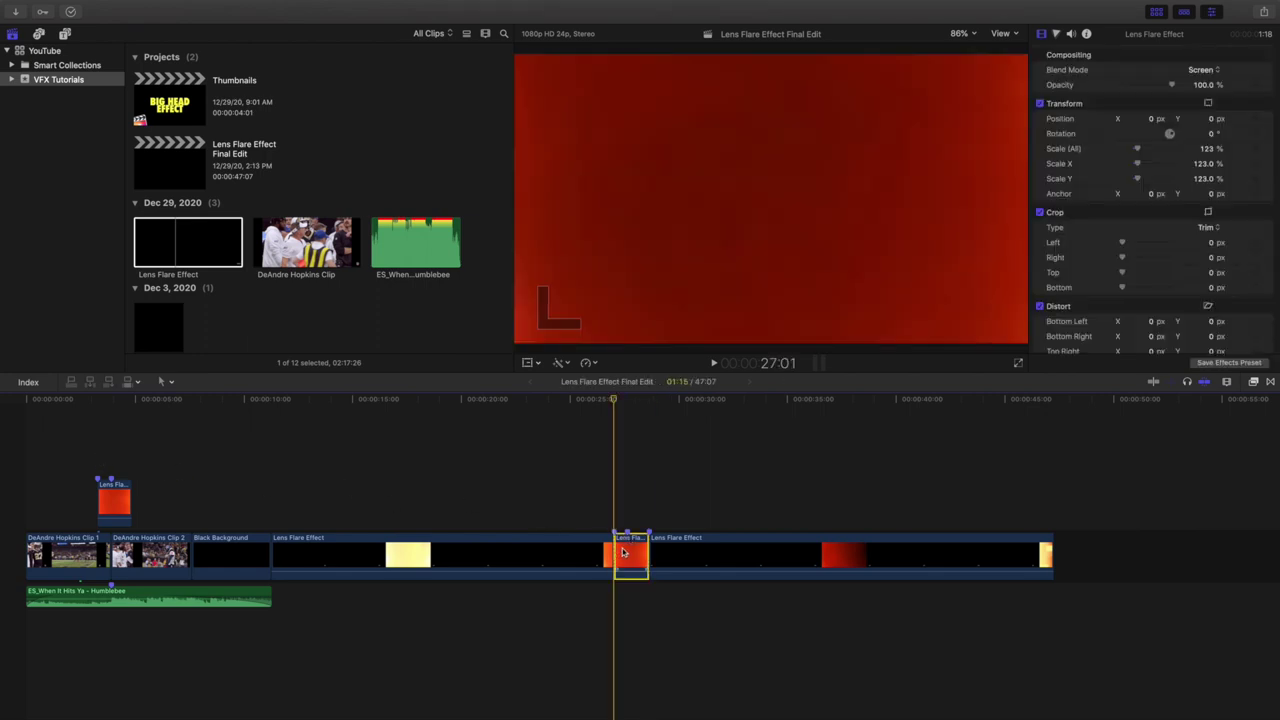
click(75, 552)
key(v)
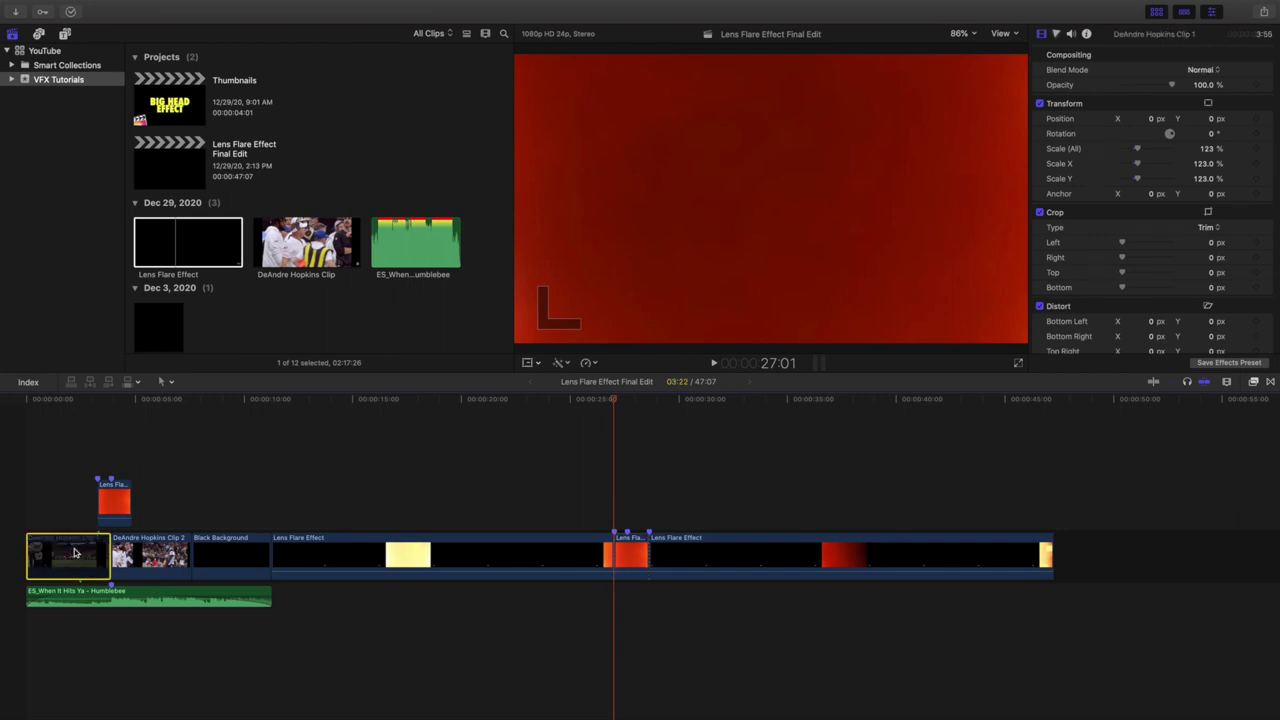
click(613, 469)
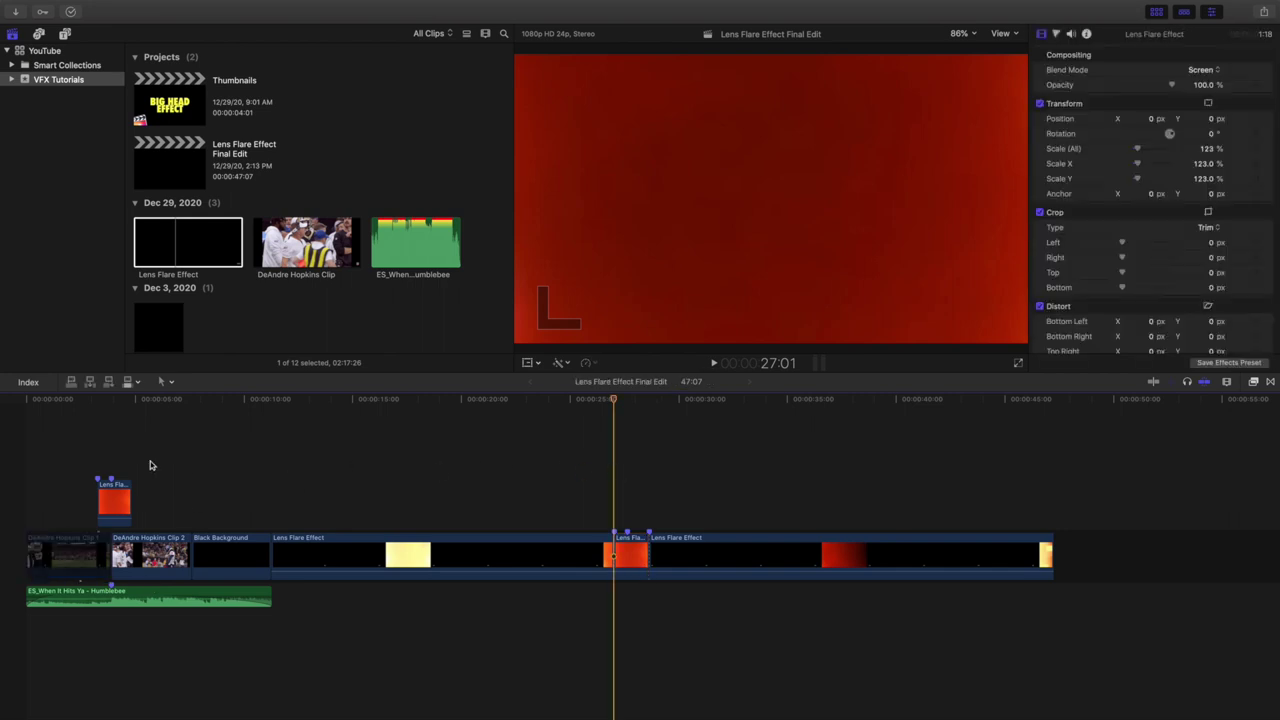
click(97, 462)
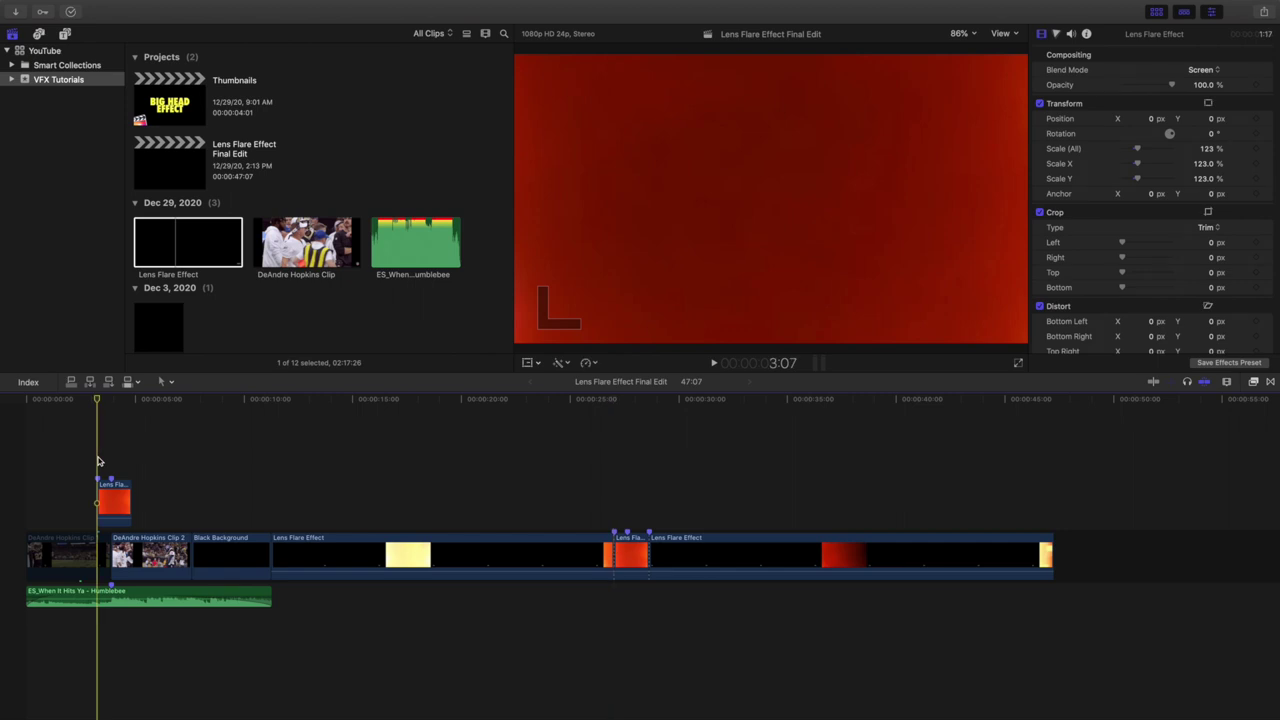
click(67, 548)
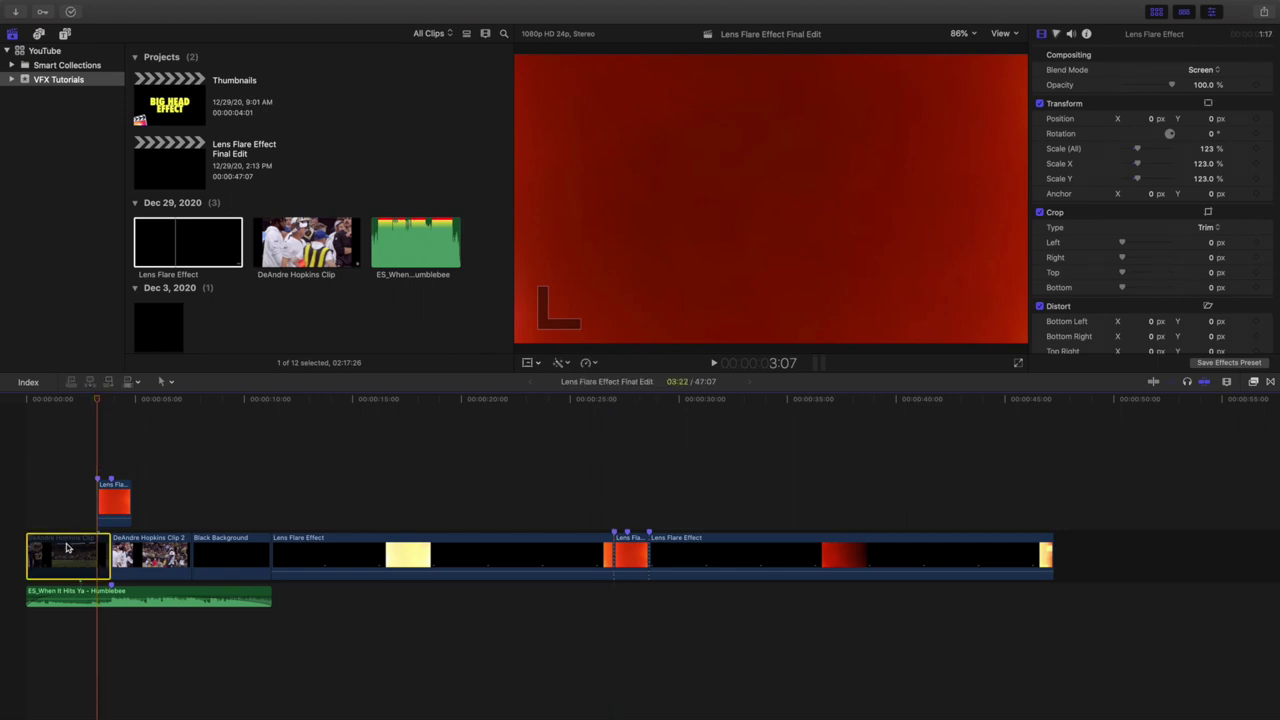
key(v)
Zoom in on the football clips and preview the transition with the flare still at Normal blend mode
click(26, 502)
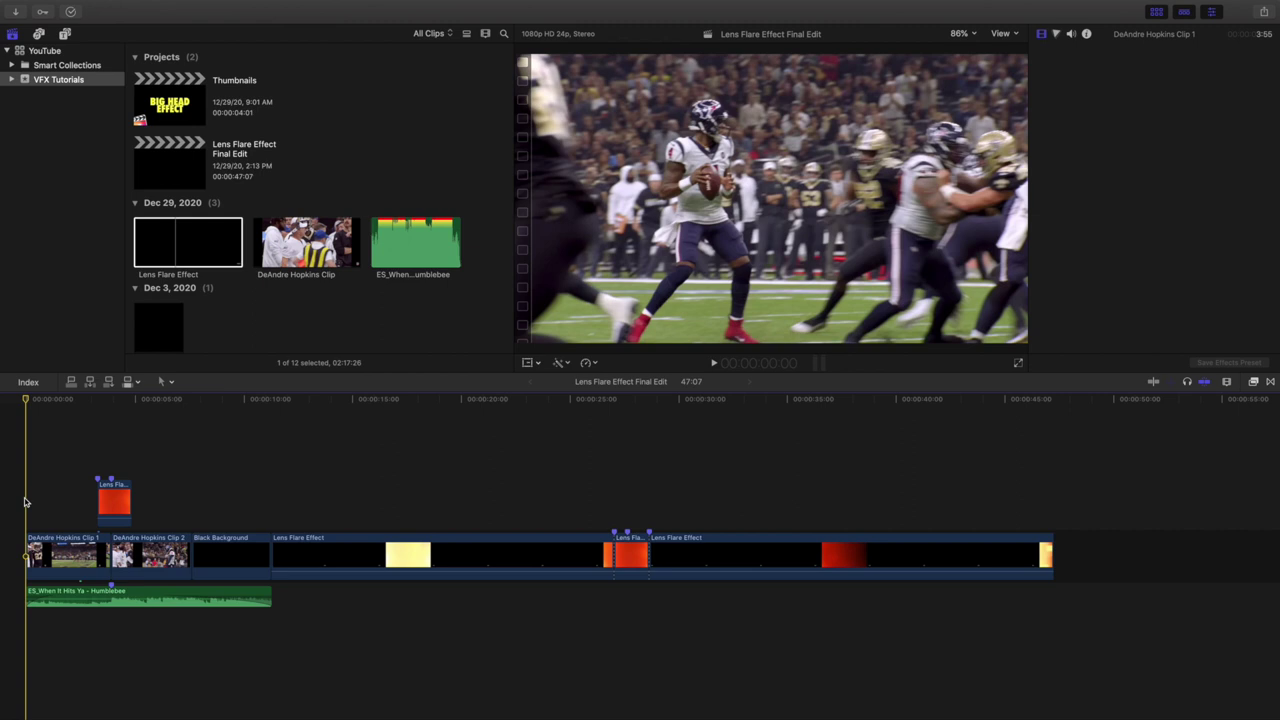
key(super+equal)
key(super+equal)
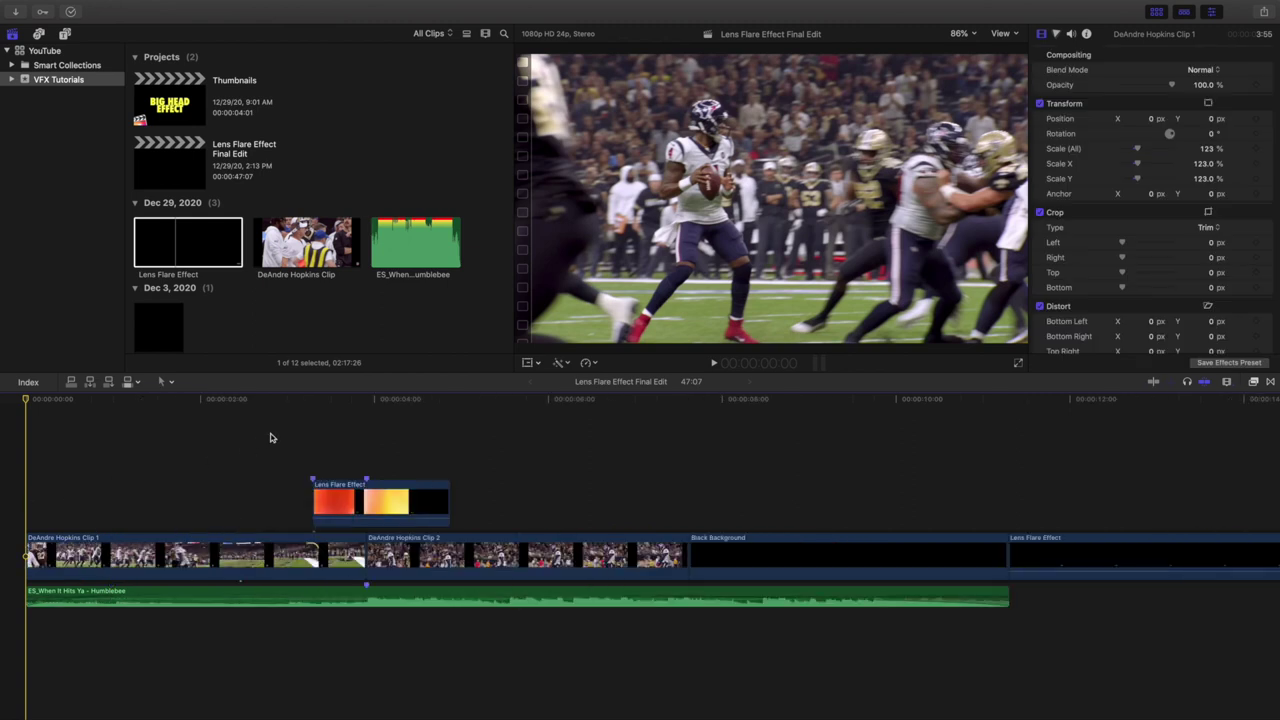
click(366, 456)
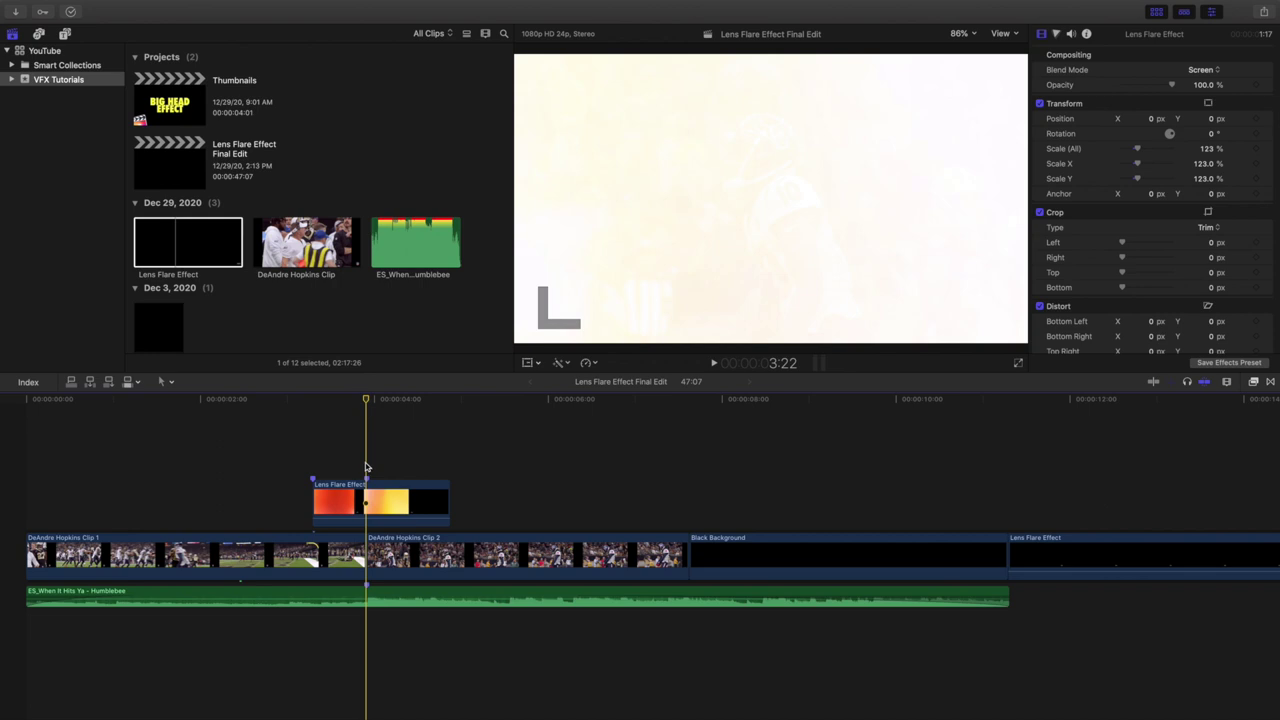
click(362, 506)
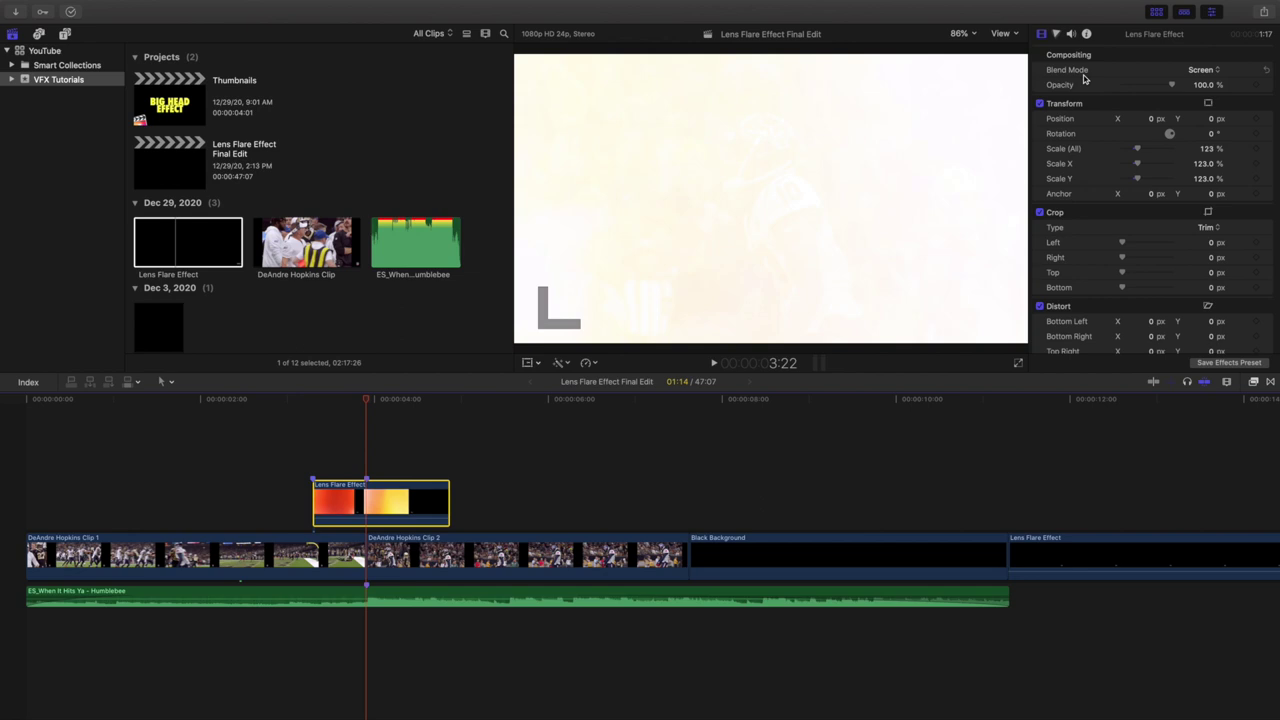
click(1202, 70)
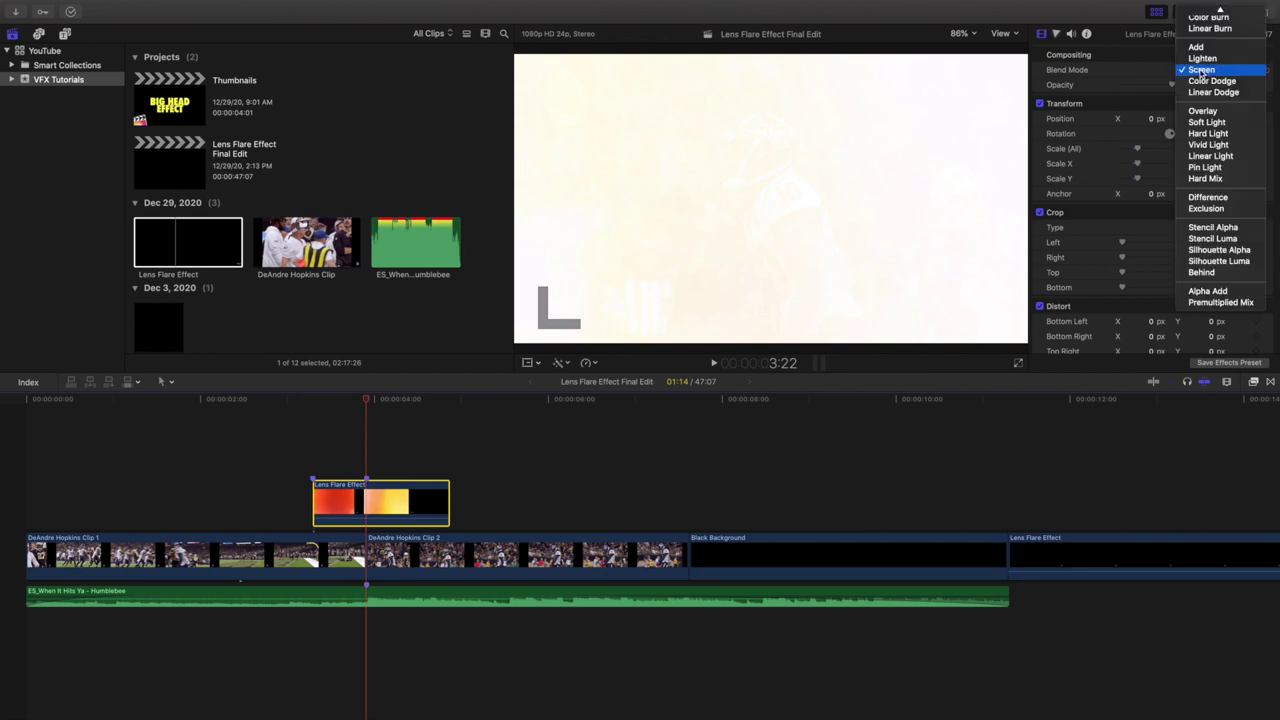
click(1207, 12)
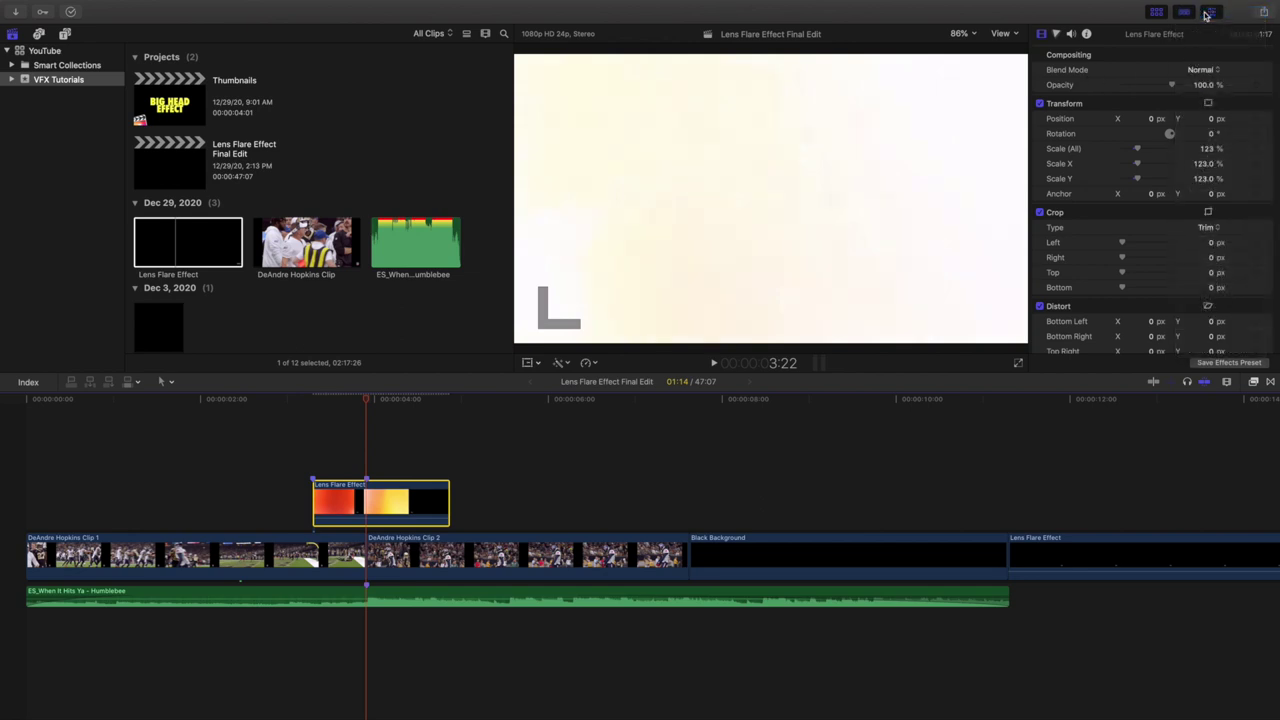
click(323, 437)
key(space)
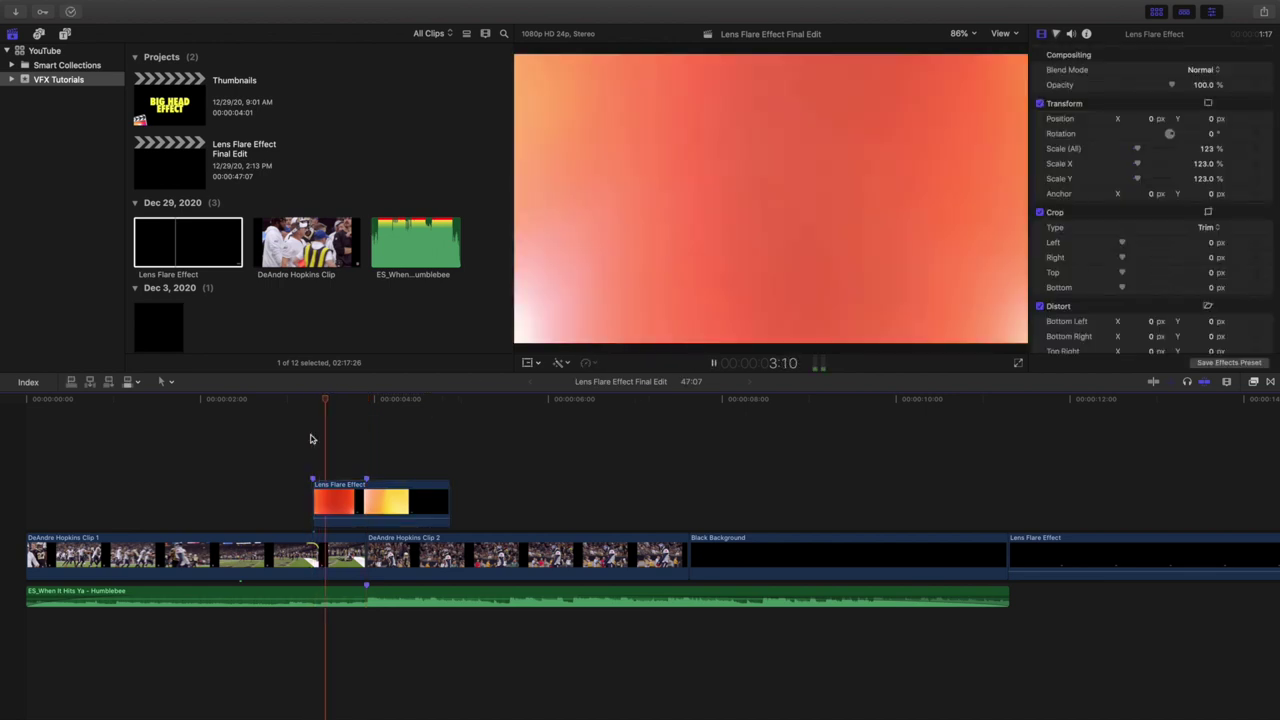
key(space)
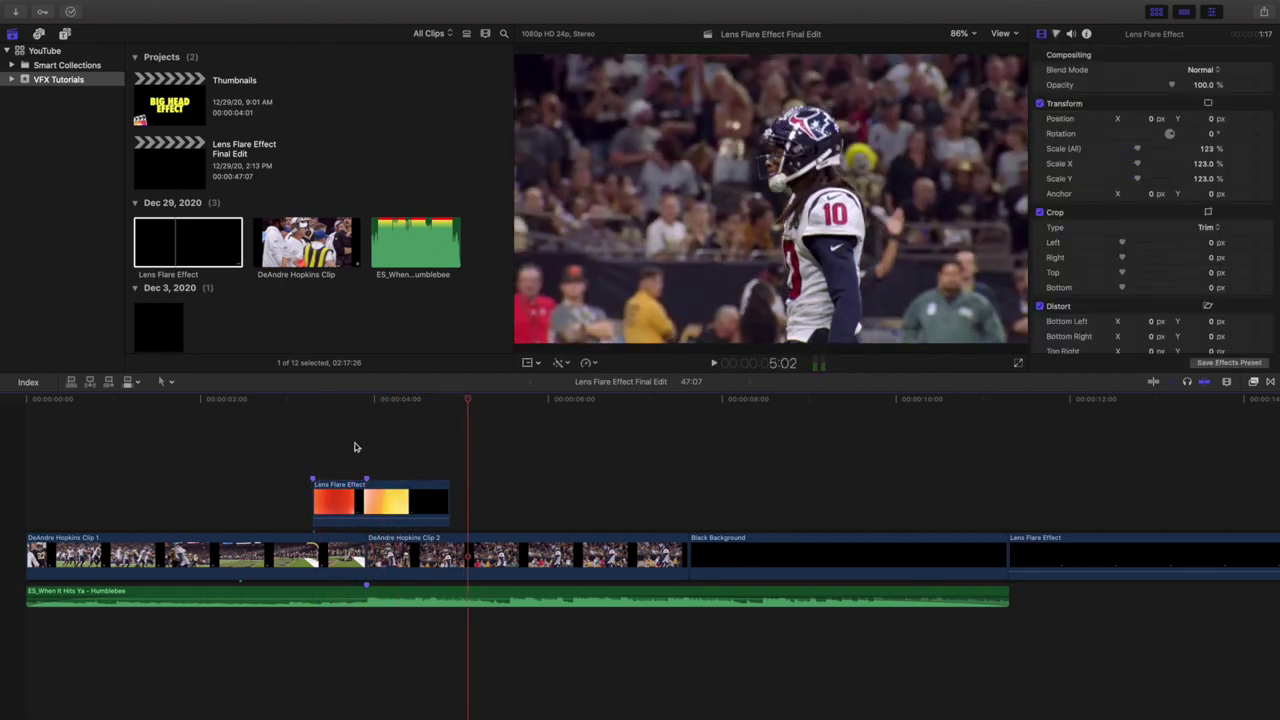
Select the Lens Flare Effect clip at 3:22 and set its blend mode to Screen
click(354, 447)
click(366, 460)
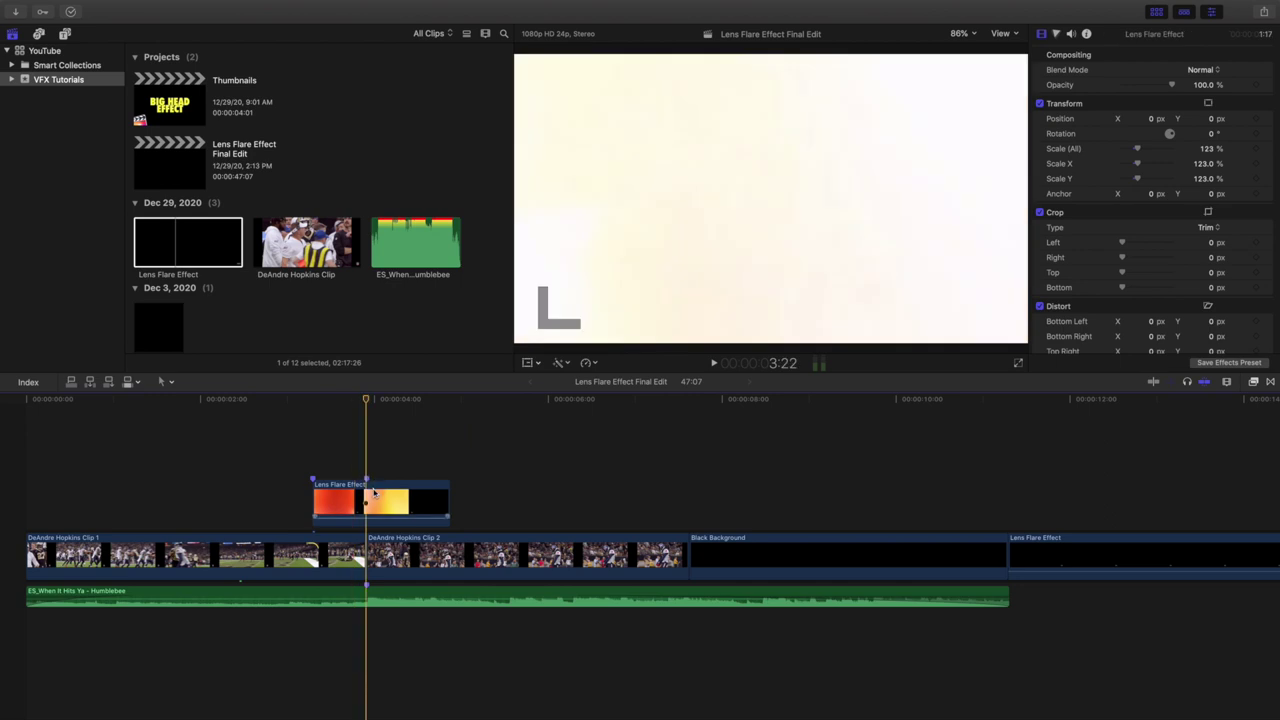
click(374, 492)
click(1200, 70)
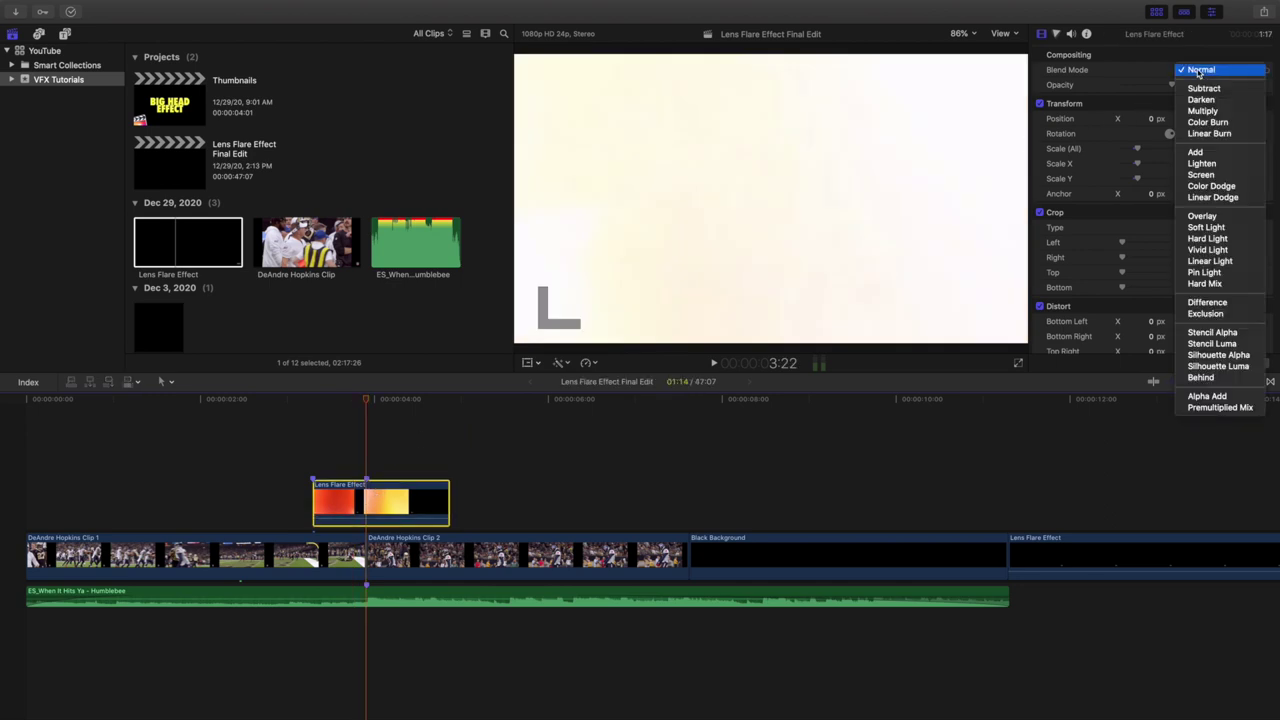
click(1200, 175)
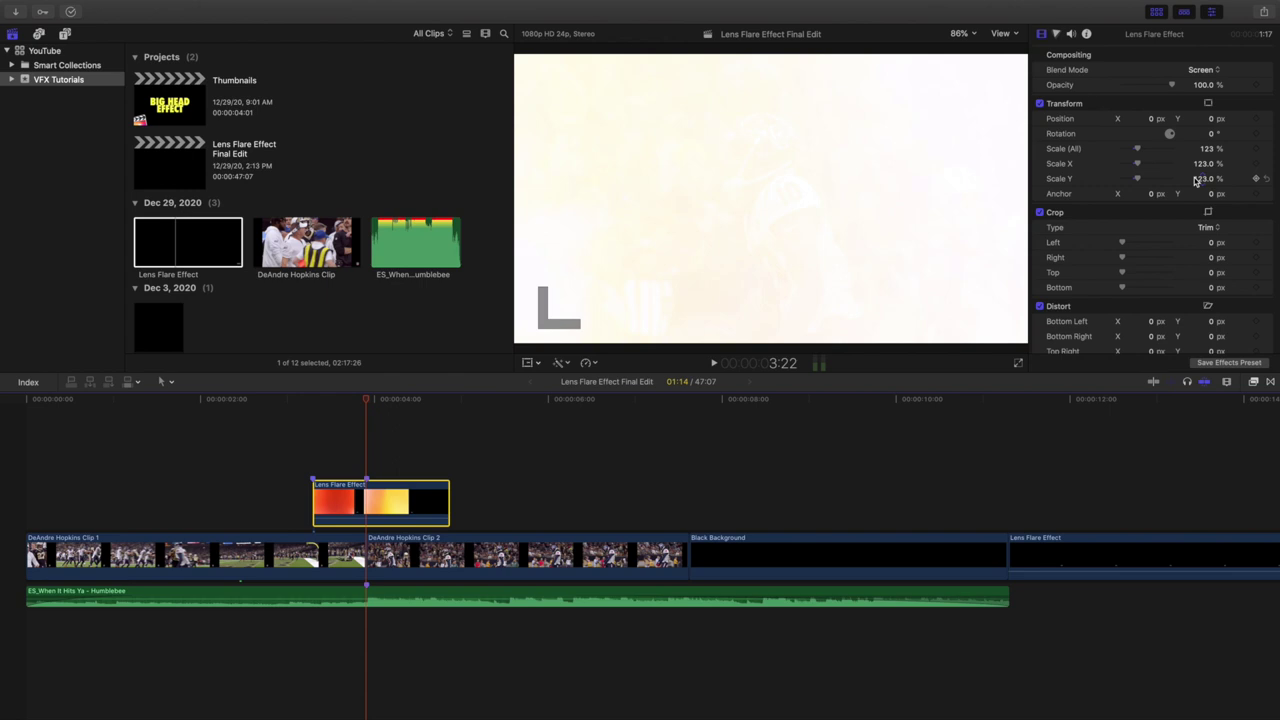
click(286, 449)
key(space)
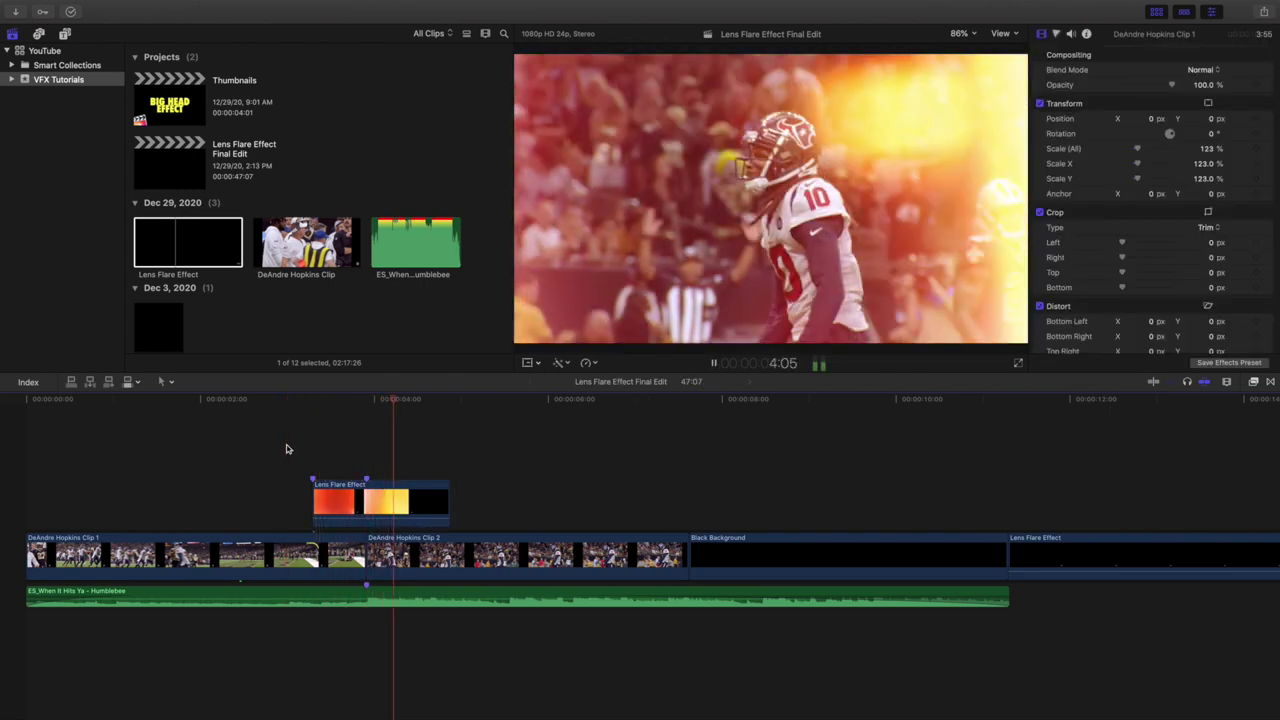
key(space)
click(291, 449)
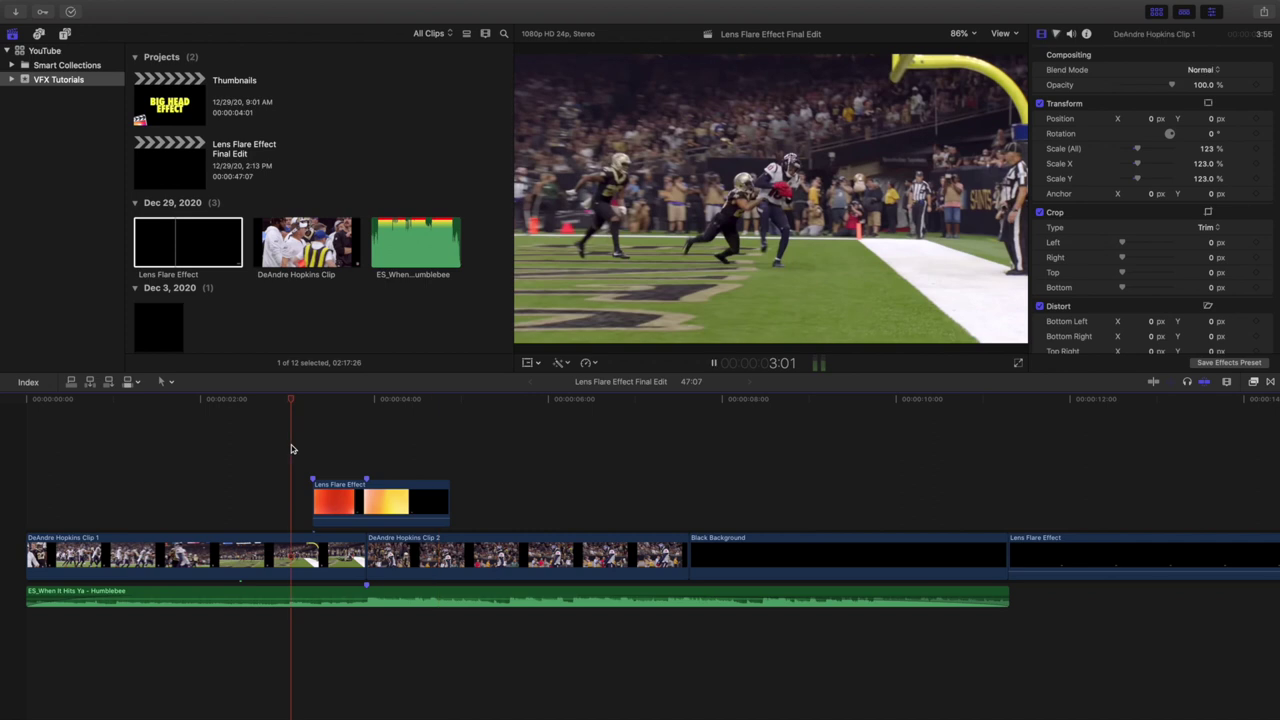
key(space)
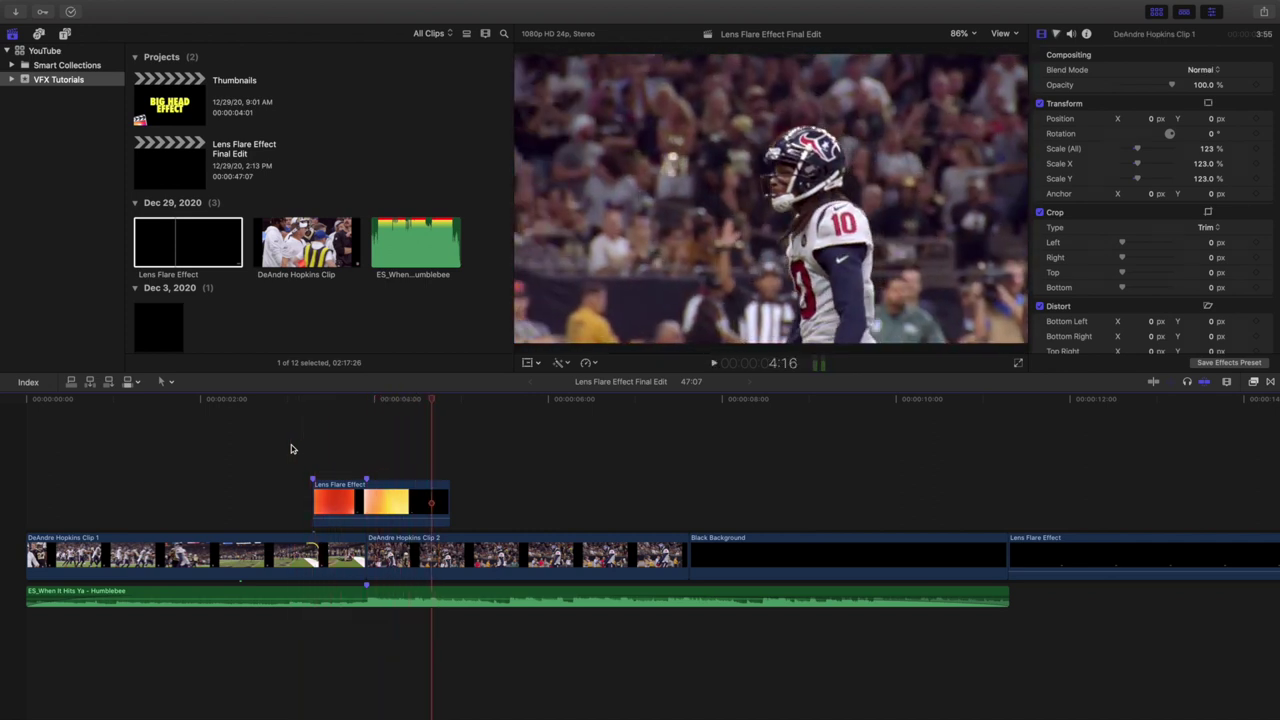
click(363, 447)
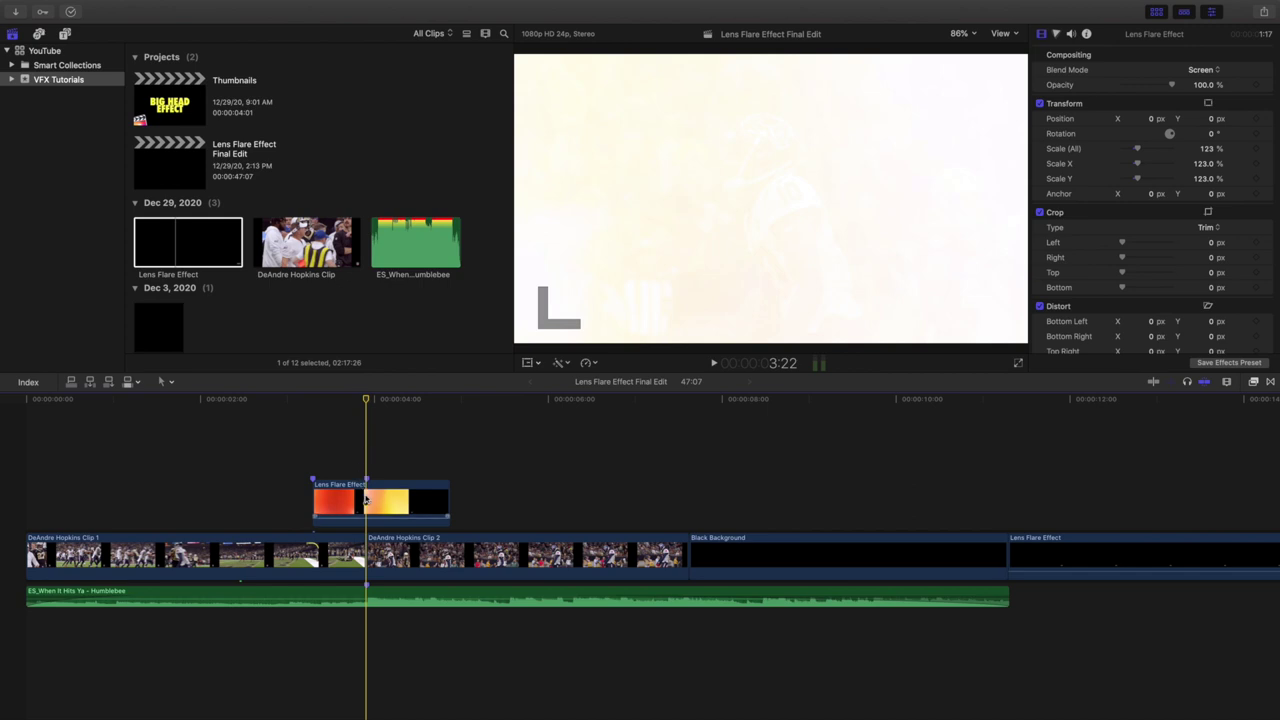
click(366, 498)
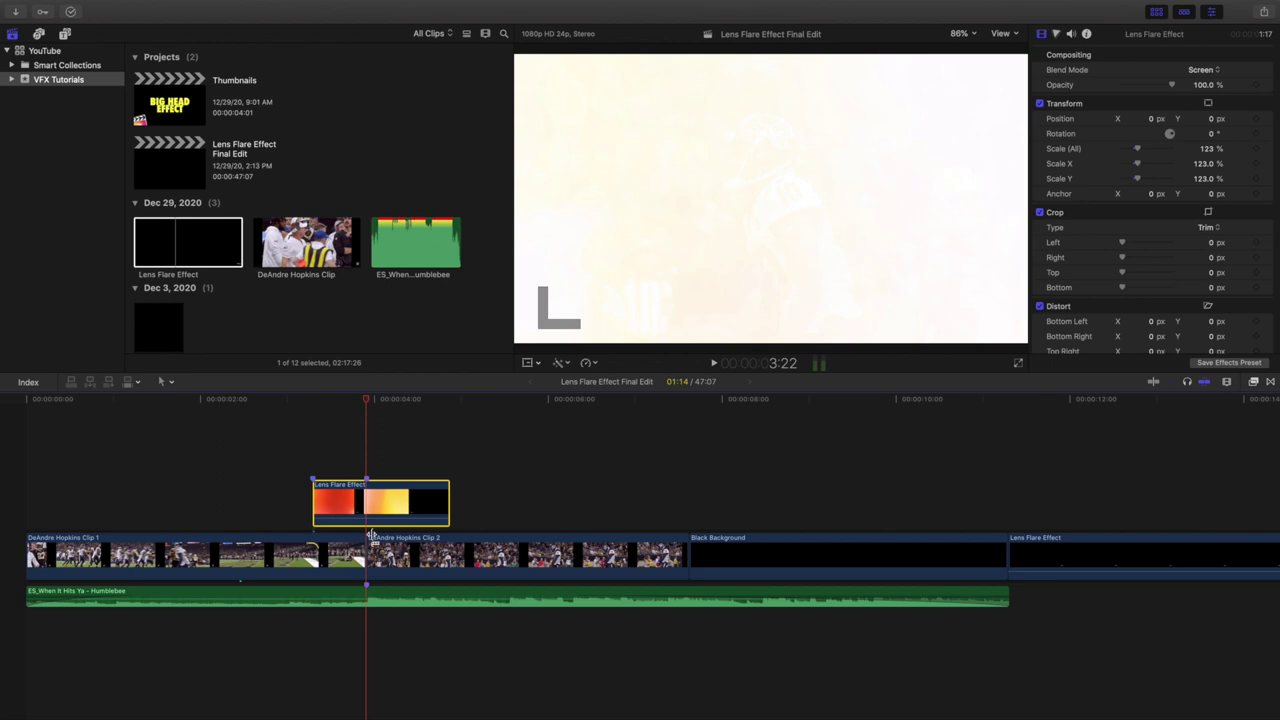
key(Left)
key(Left)
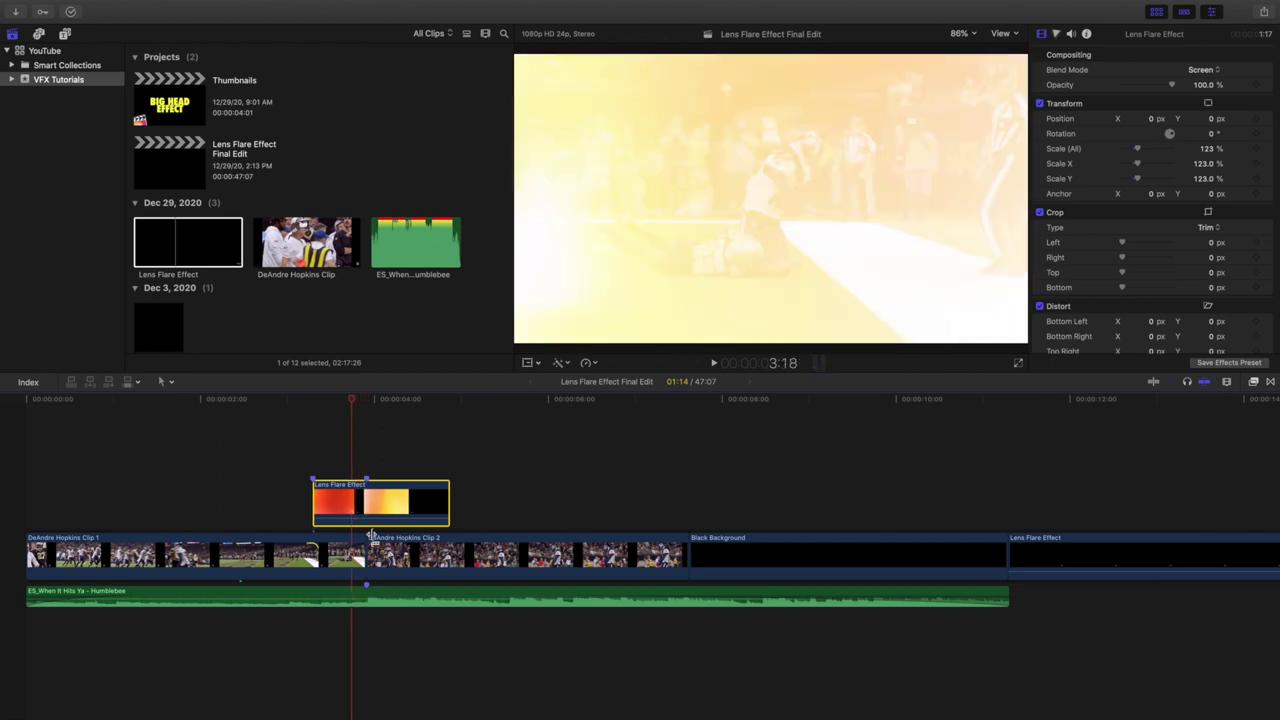
click(313, 469)
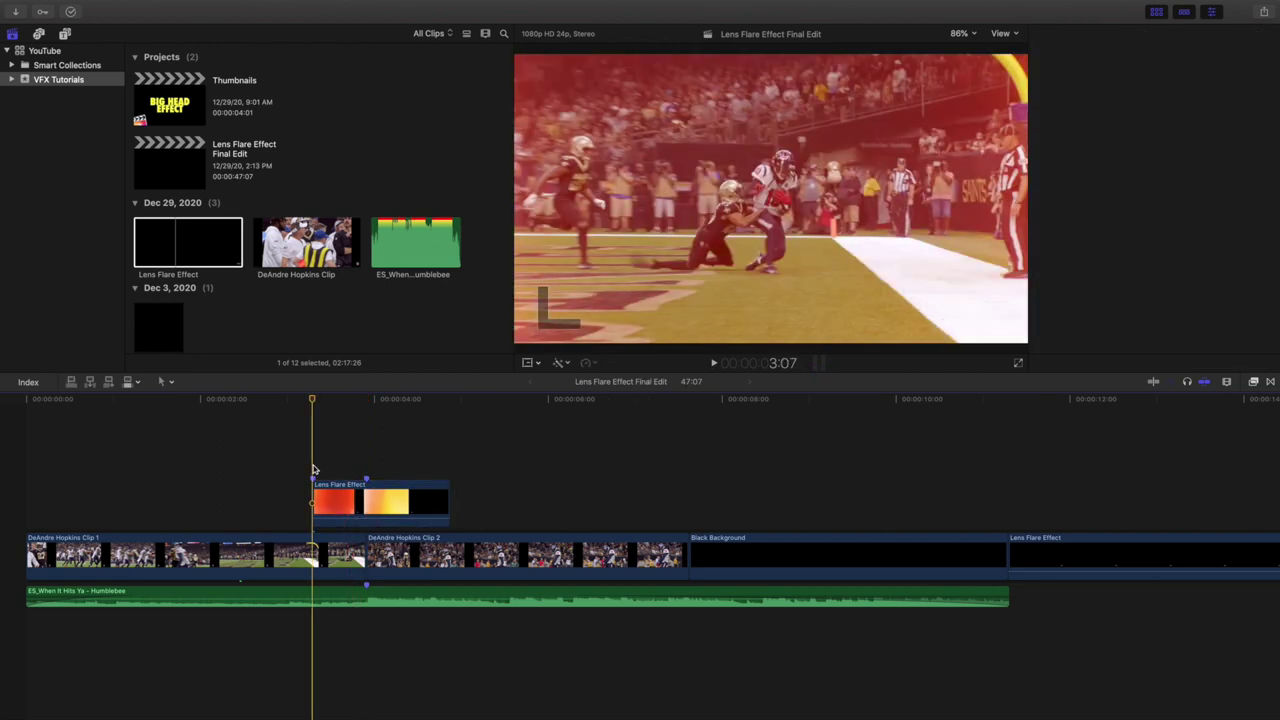
key(Right)
key(Right)
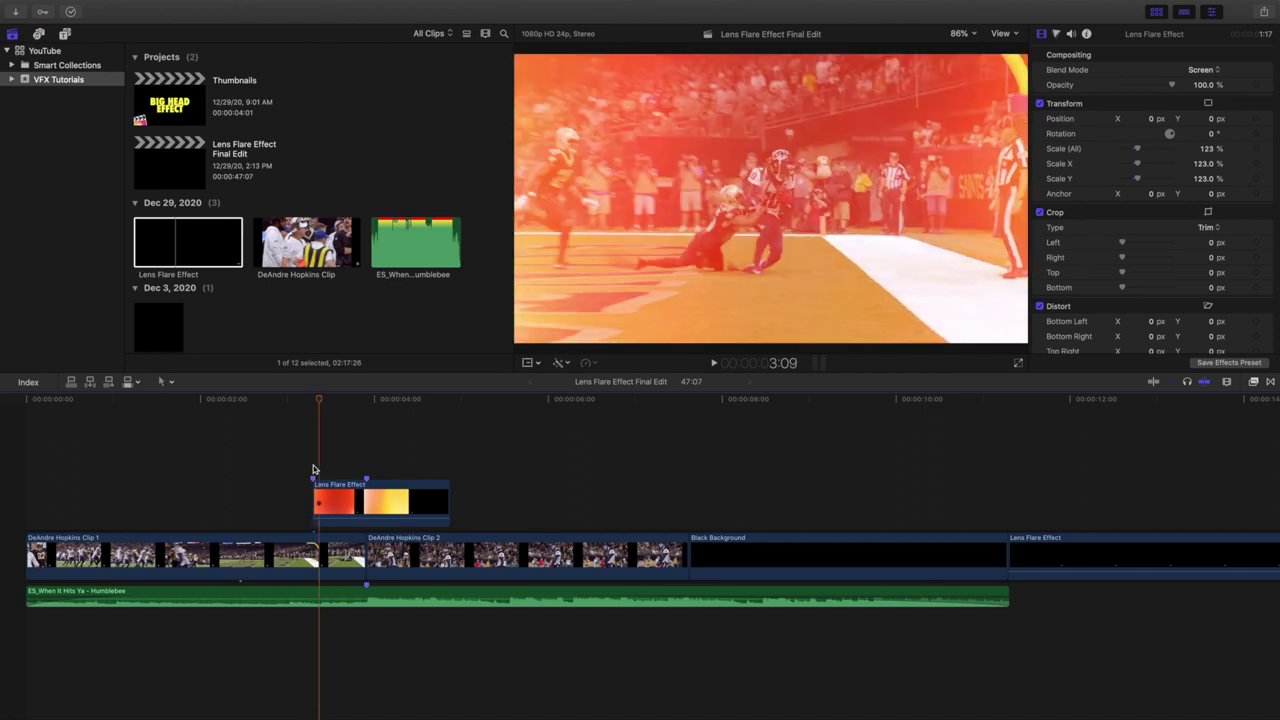
key(Left)
key(Left)
key(space)
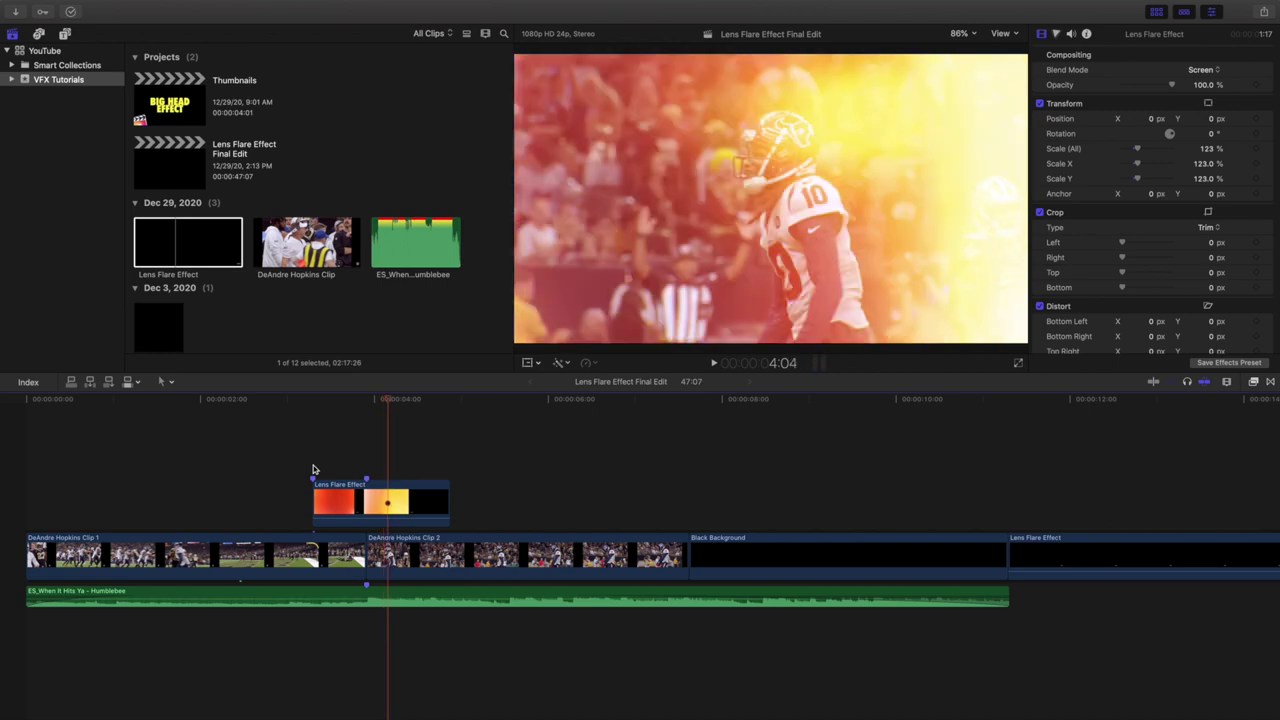
click(366, 460)
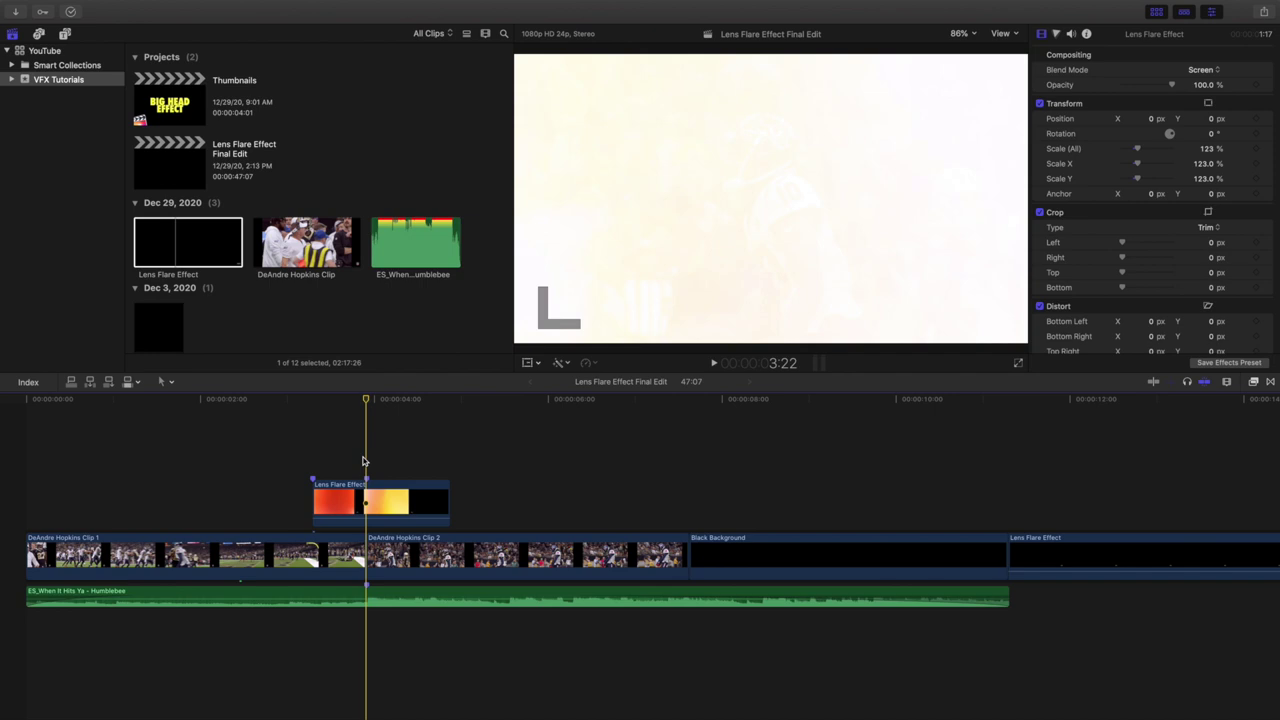
click(309, 458)
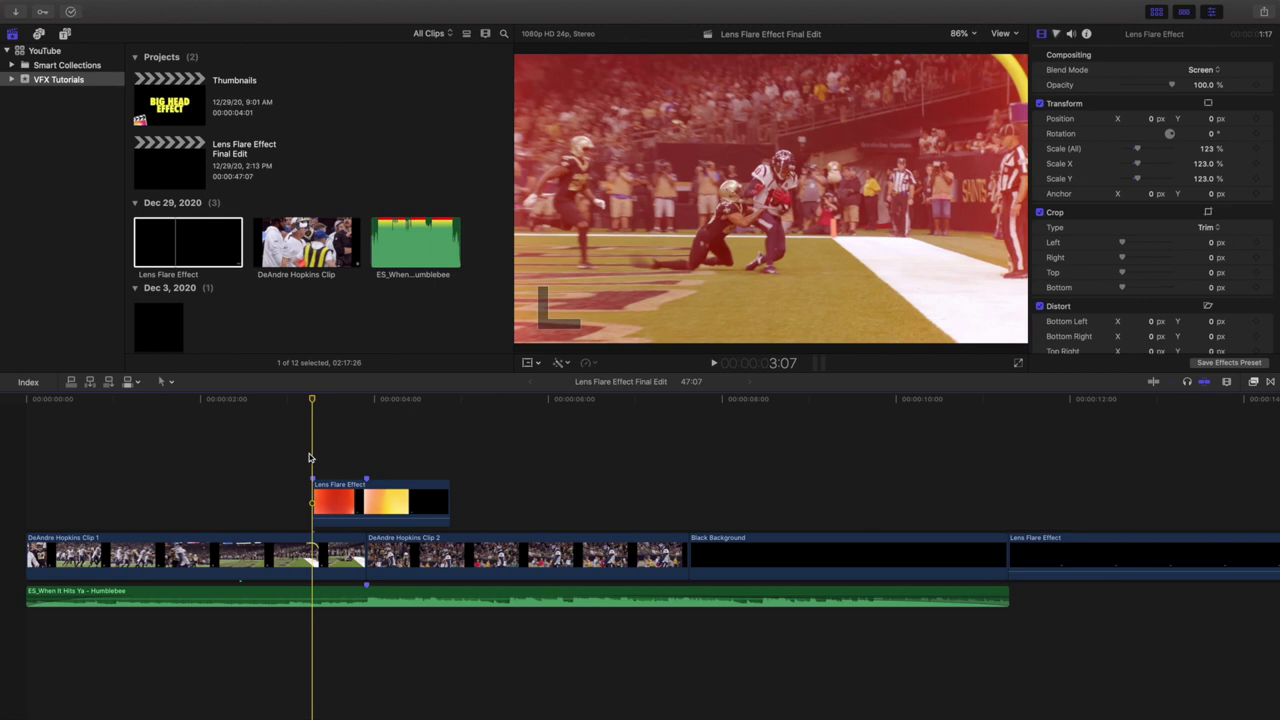
key(space)
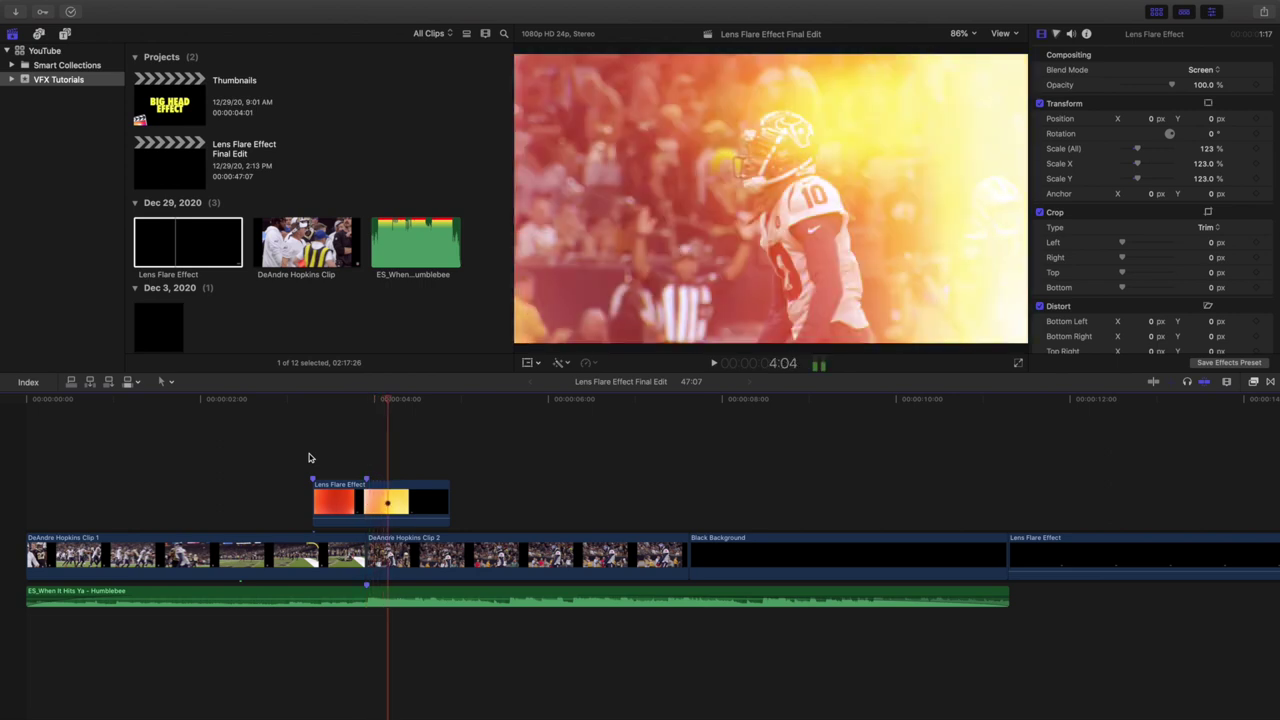
click(314, 457)
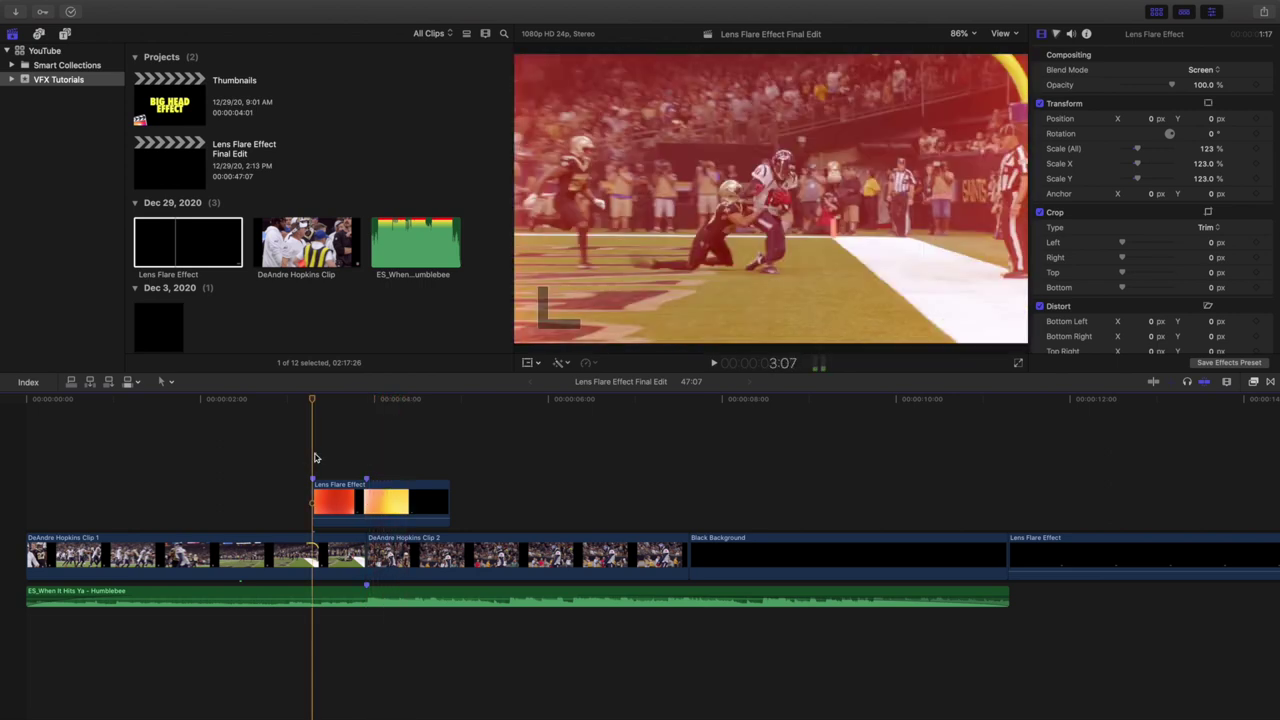
click(365, 455)
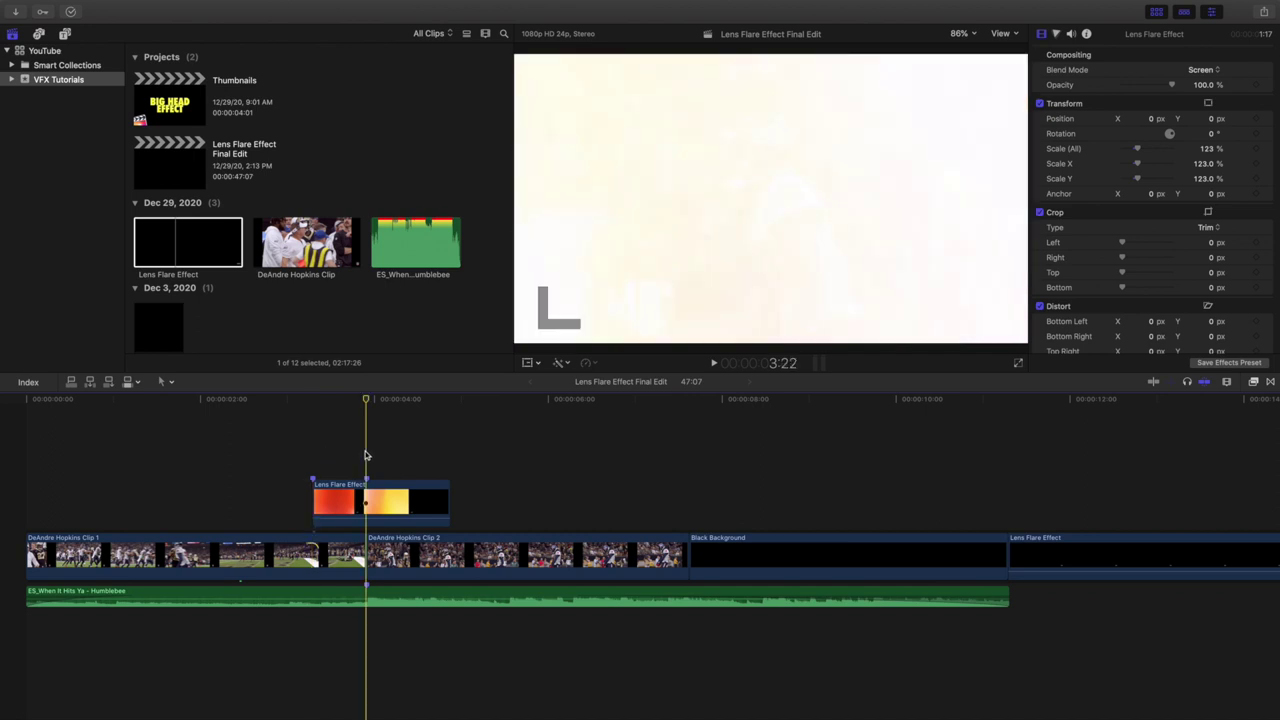
Replay the flare transition, stopping at 5:10, then zoom out to the whole project
key(space)
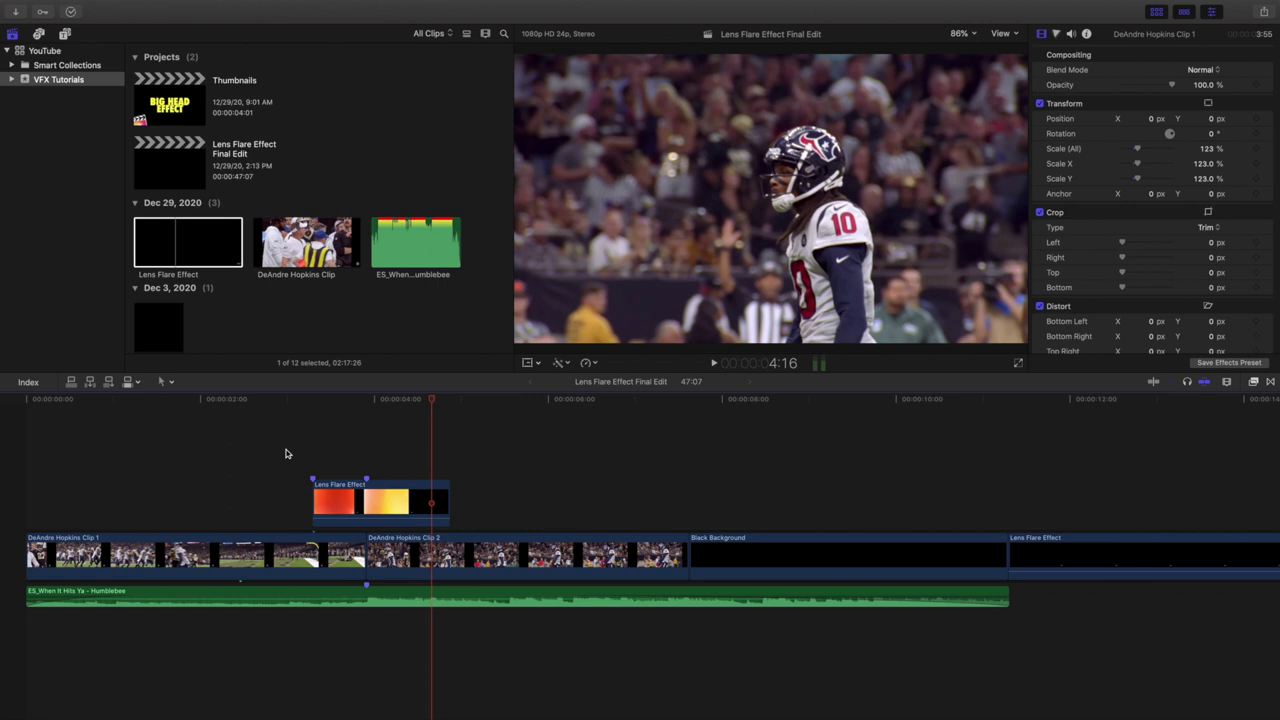
click(285, 454)
key(space)
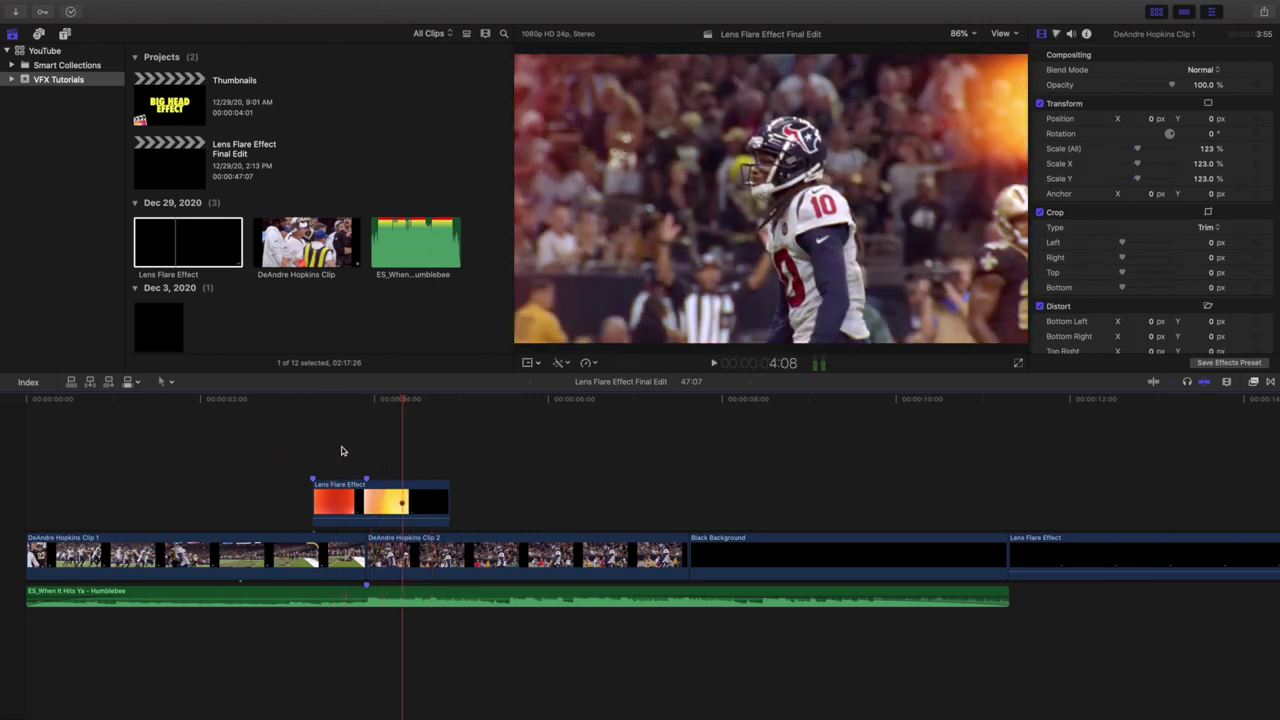
click(366, 450)
click(302, 454)
key(space)
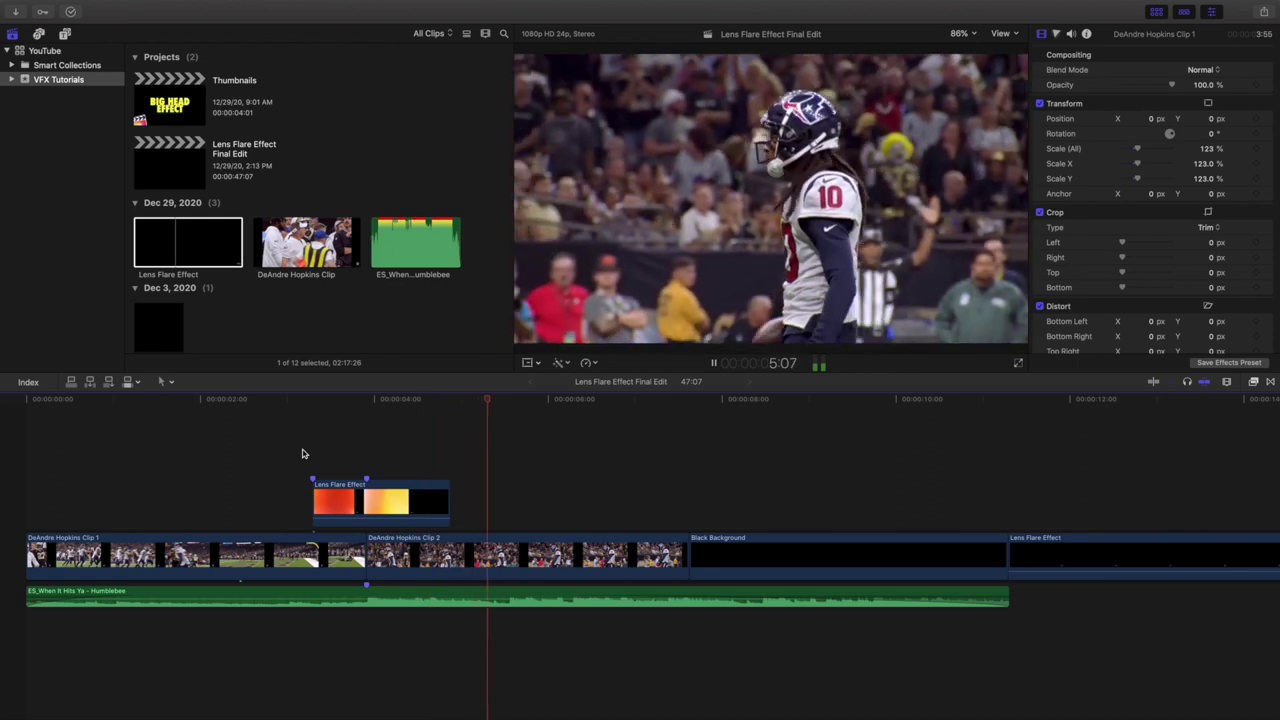
key(space)
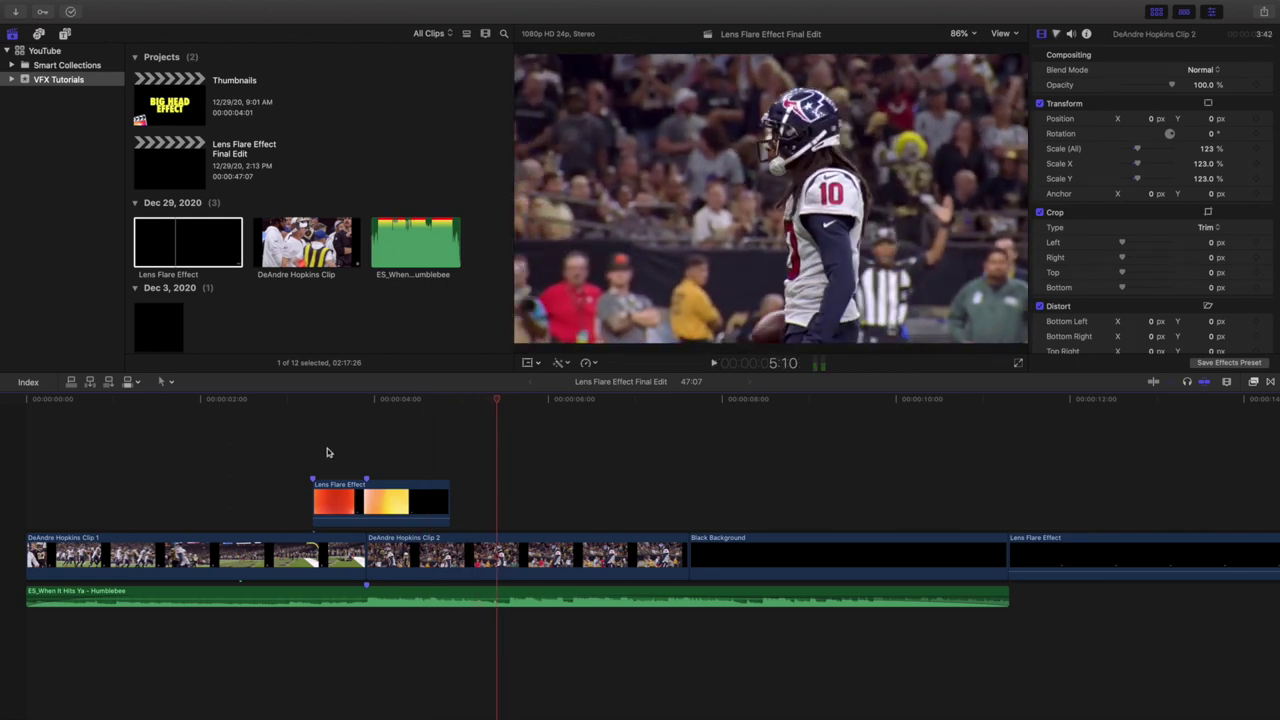
key(super+minus)
key(super+minus)
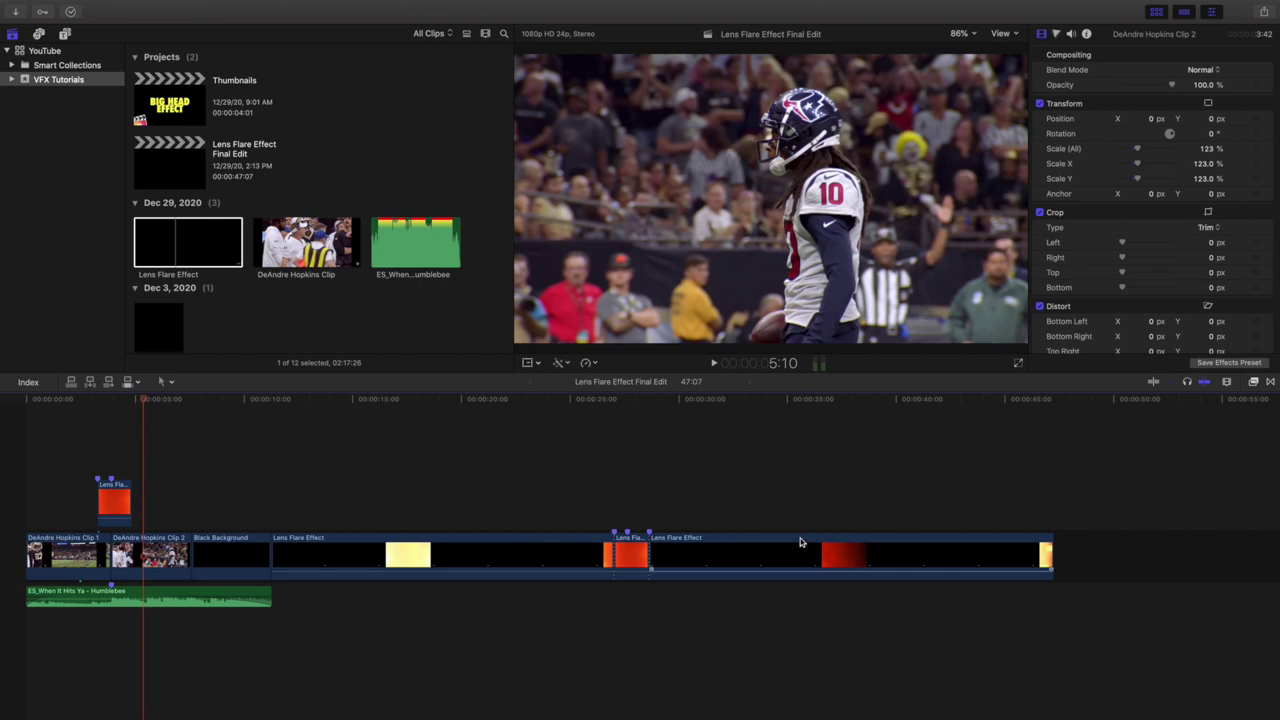
Select the connected lens flare clip to confirm Screen blend, 100% opacity and 123% scale
click(111, 467)
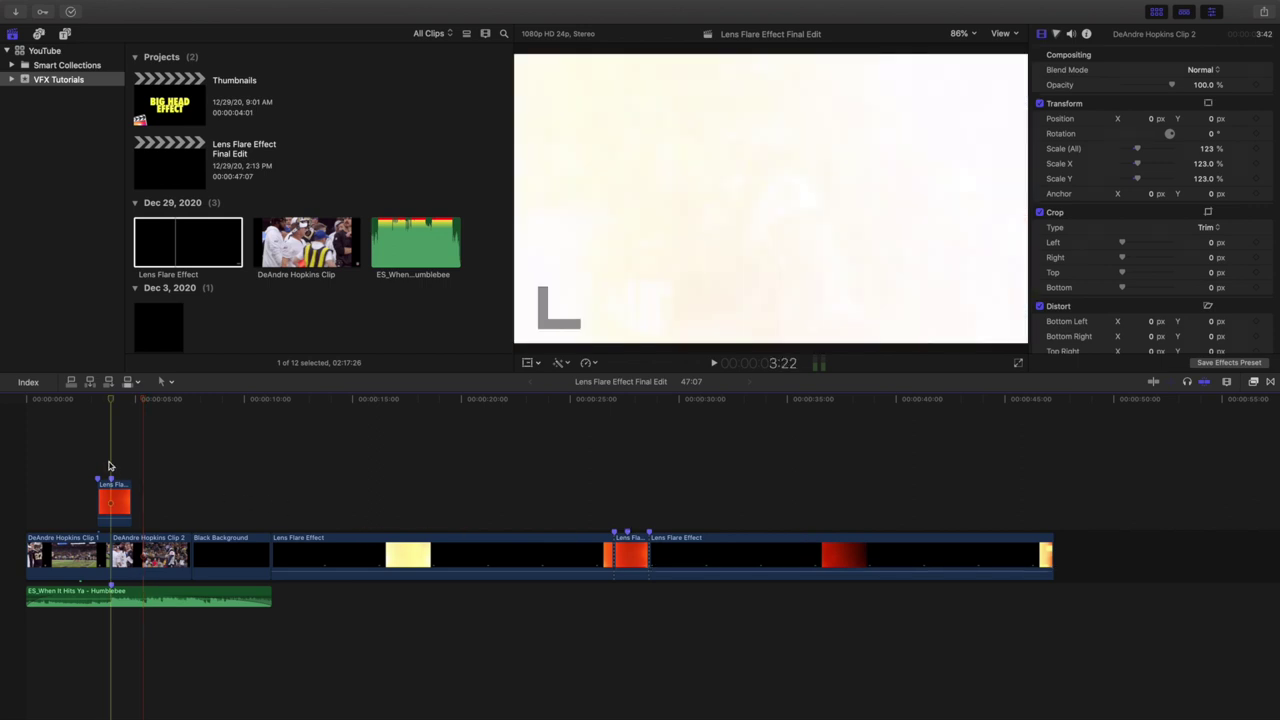
click(114, 500)
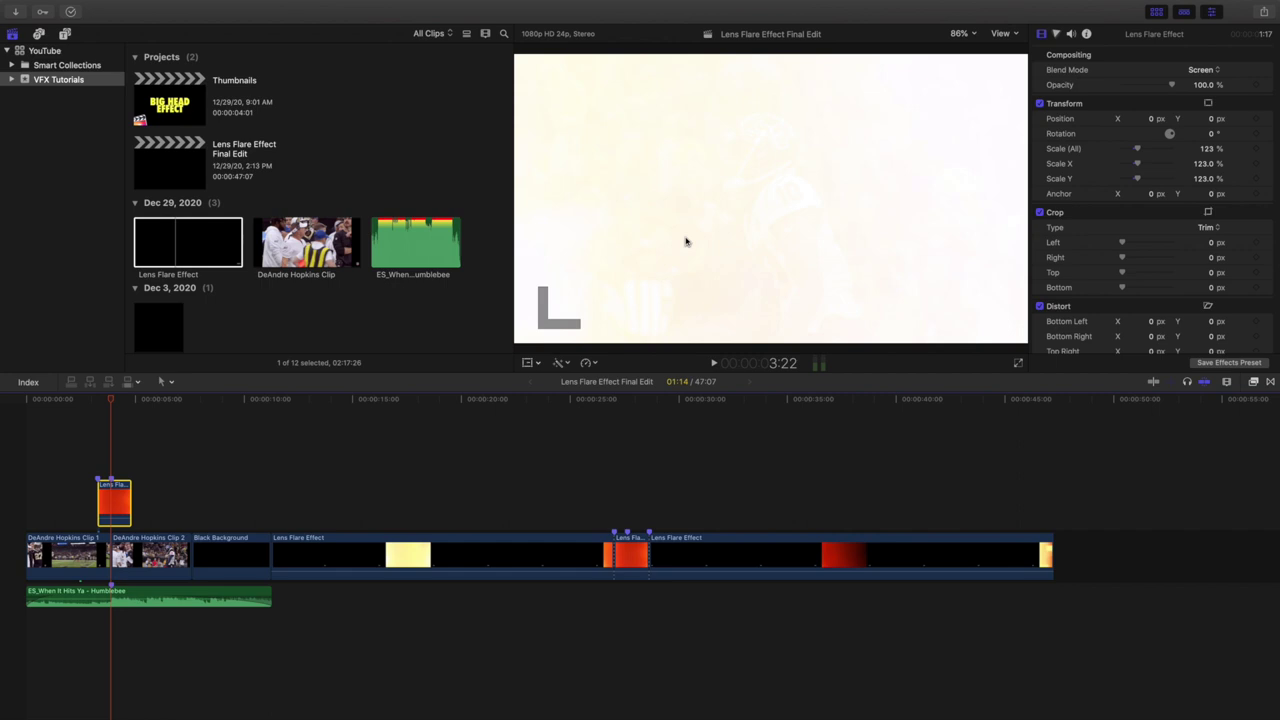
Return the playhead to 00:00 and zoom the timeline in on DeAndre Hopkins Clip 1
click(26, 469)
key(super+equal)
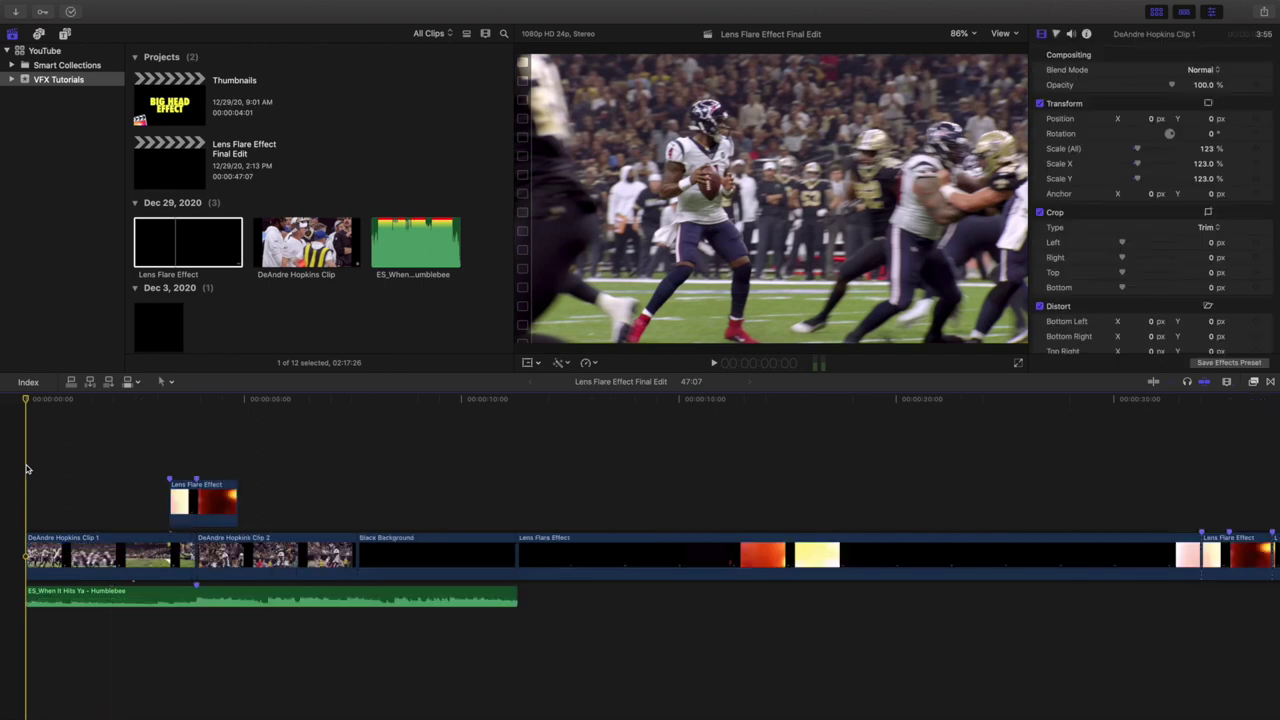